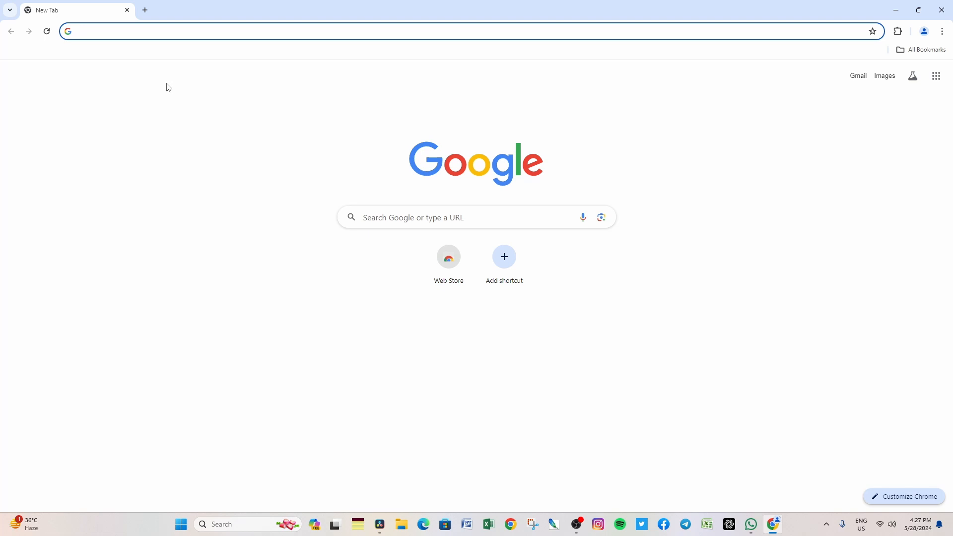
- Search the web for "employment exchange" and open the Directorate of Employment, Govt. of Odisha site
{"action": "type", "text": "EMPloyment exchange"}
{"action": "key", "text": "Return"}
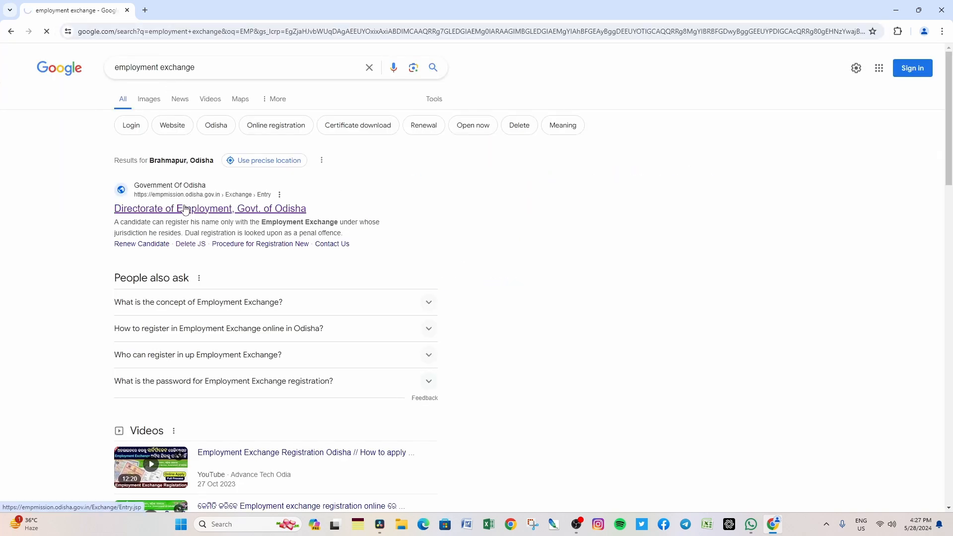
{"action": "left_click", "coordinate": [185, 209]}
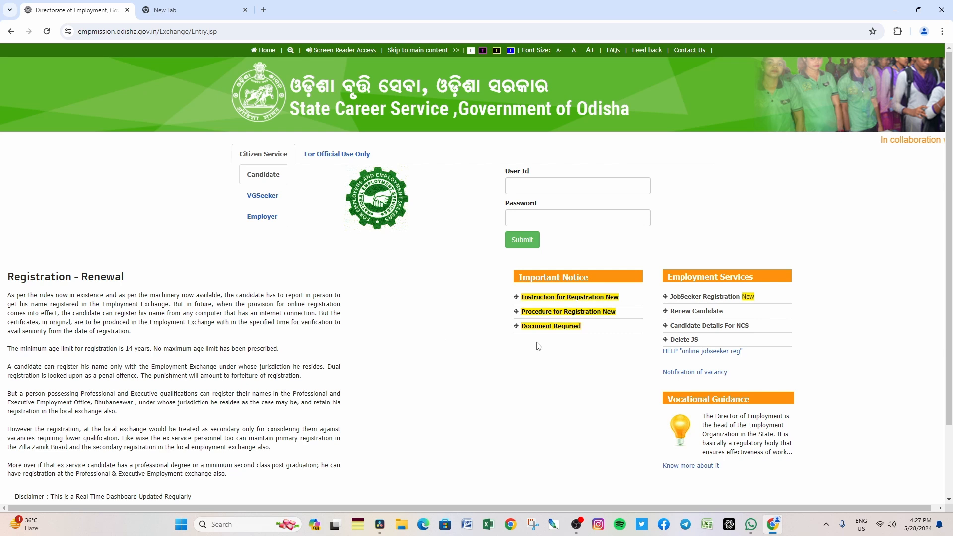
- Start a new JobSeeker registration and accept the declaration
{"action": "left_click", "coordinate": [693, 297]}
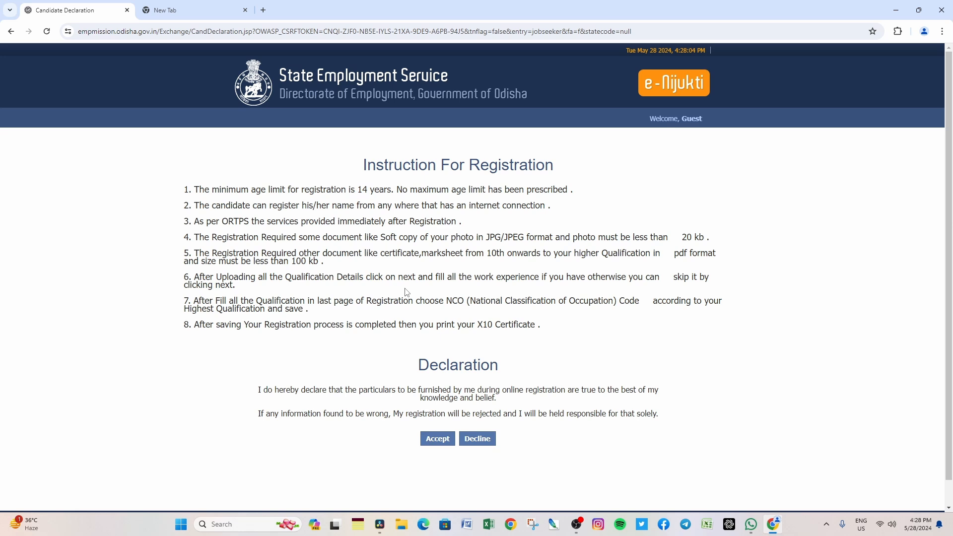
{"action": "left_click", "coordinate": [436, 439]}
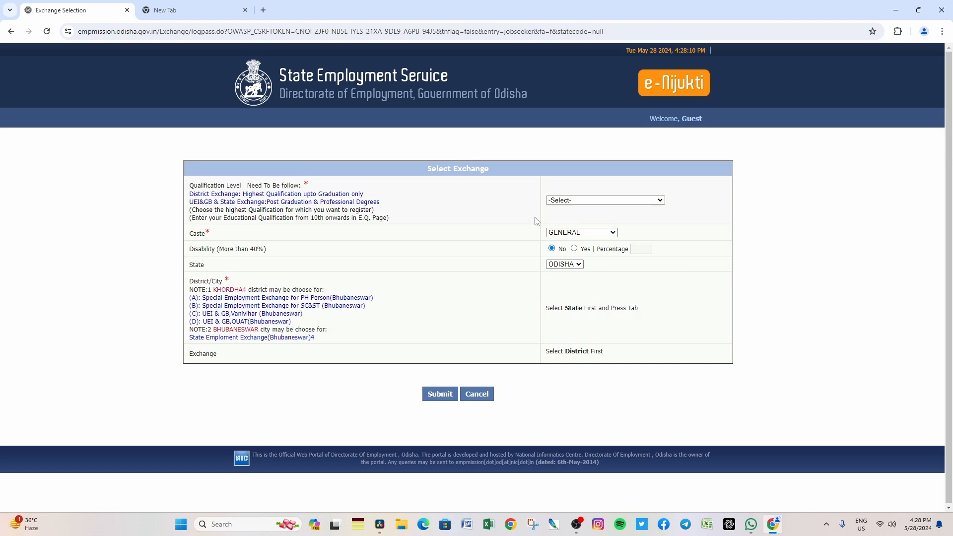
- Set the qualification level to GRADUATE, the caste to SCHEDULE CASTE and disability to No
{"action": "left_click", "coordinate": [561, 201]}
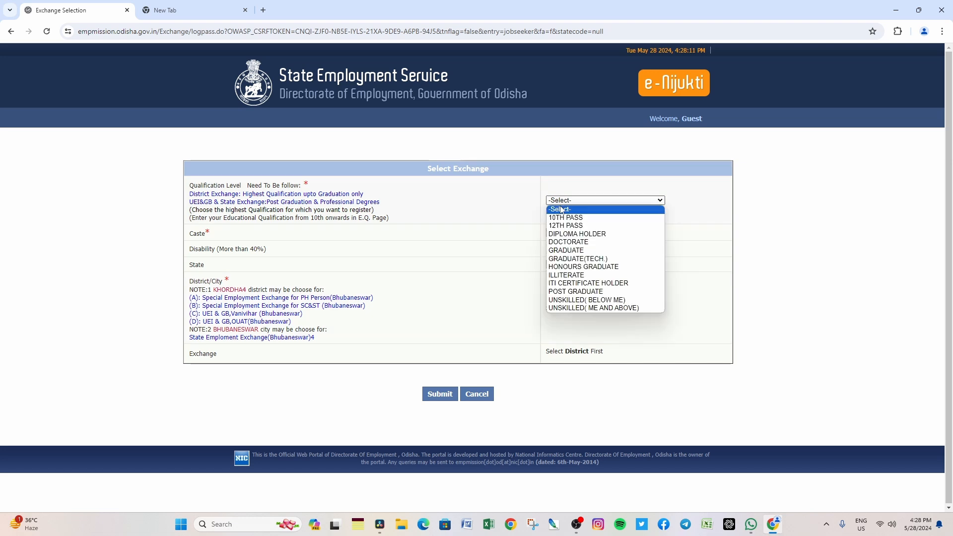
{"action": "left_click", "coordinate": [567, 251]}
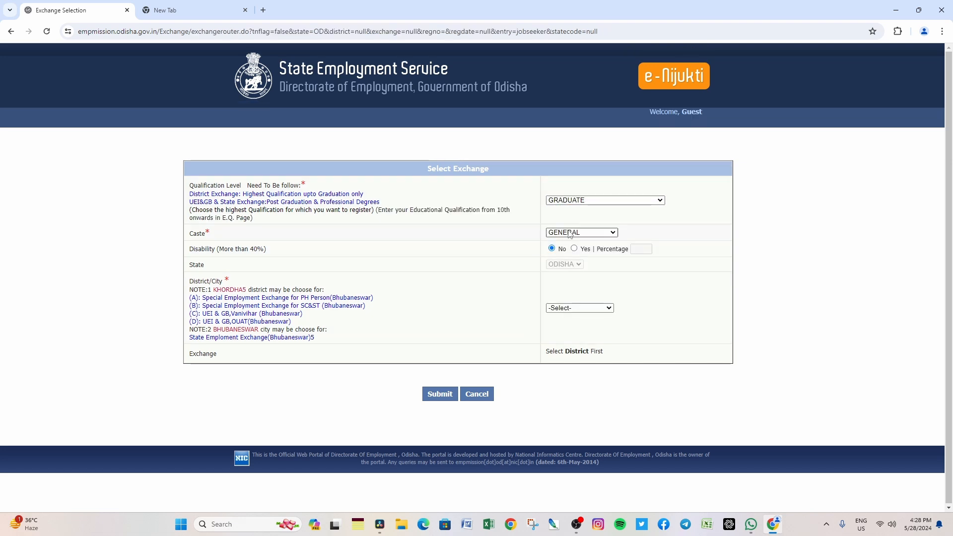
{"action": "left_click", "coordinate": [575, 233]}
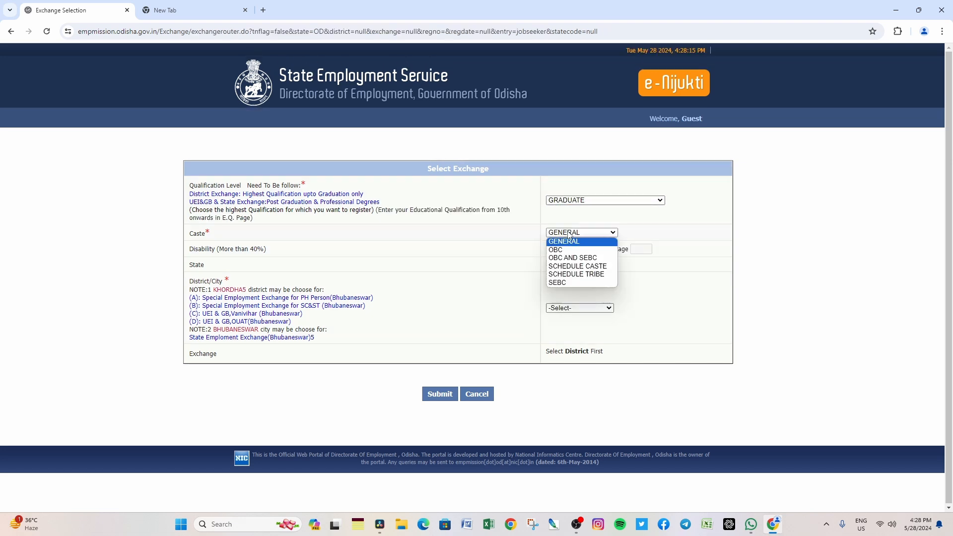
{"action": "left_click", "coordinate": [572, 268]}
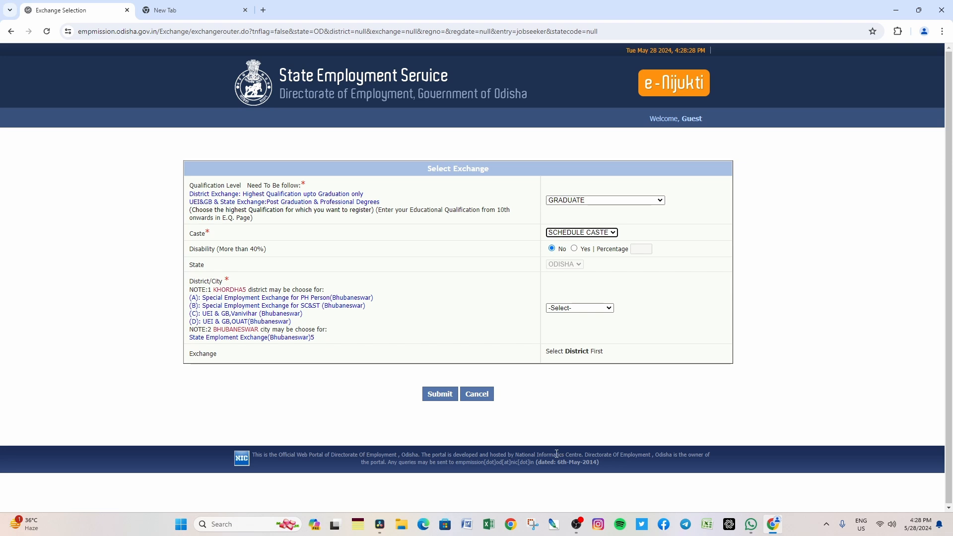
{"action": "left_click", "coordinate": [573, 248]}
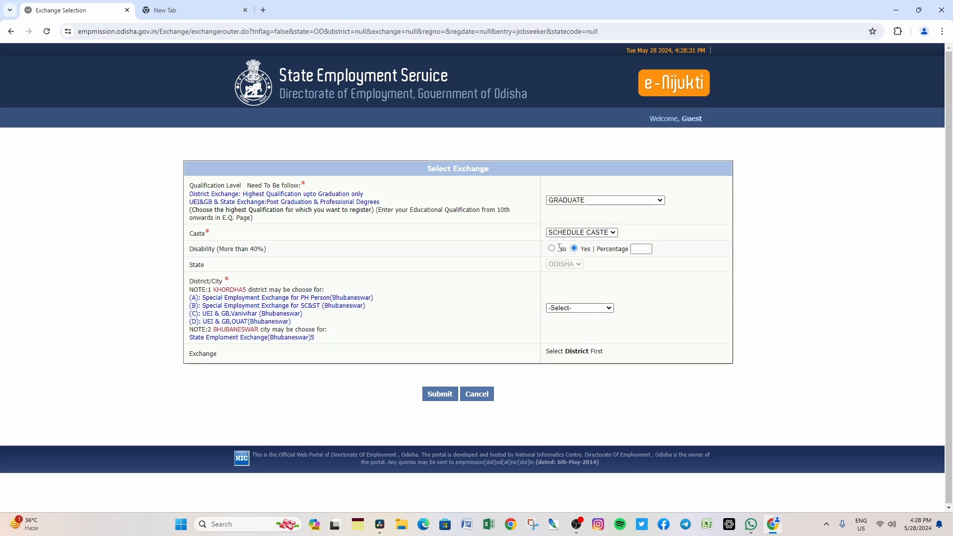
{"action": "left_click", "coordinate": [552, 249]}
- Choose the SAMBALPUR district and the District employment Exchange, Sambalpur
{"action": "left_click", "coordinate": [566, 307]}
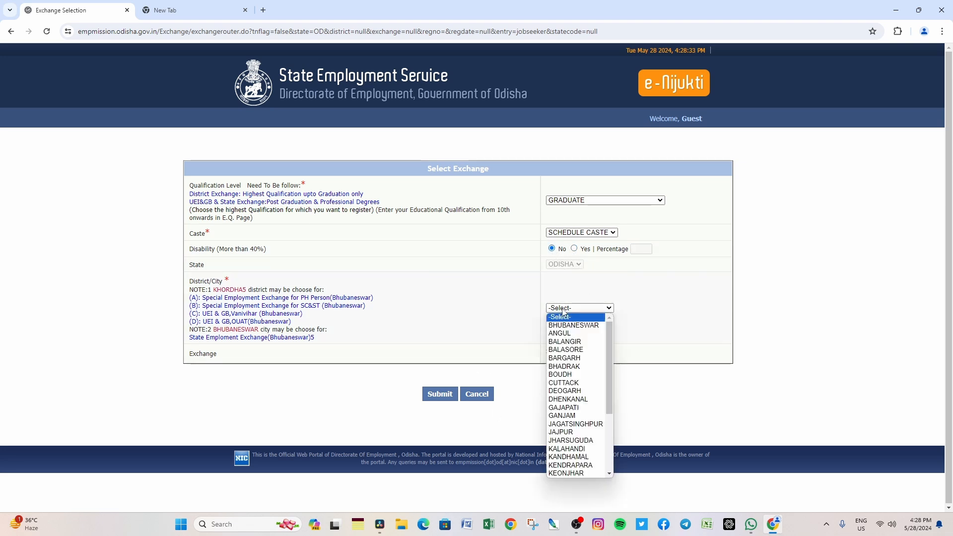
{"action": "scroll", "coordinate": [564, 429], "scroll_direction": "down", "scroll_amount": 3}
{"action": "left_click", "coordinate": [568, 456]}
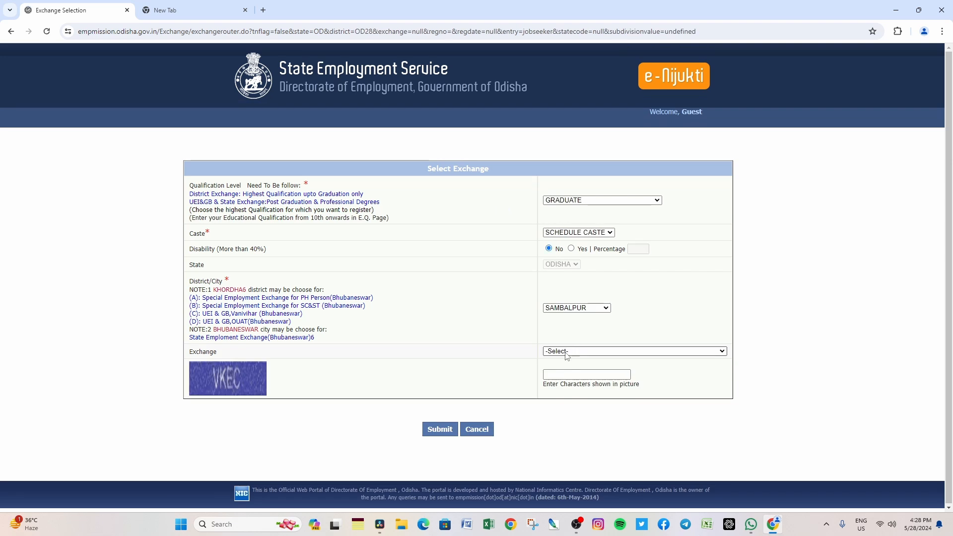
{"action": "left_click", "coordinate": [584, 351]}
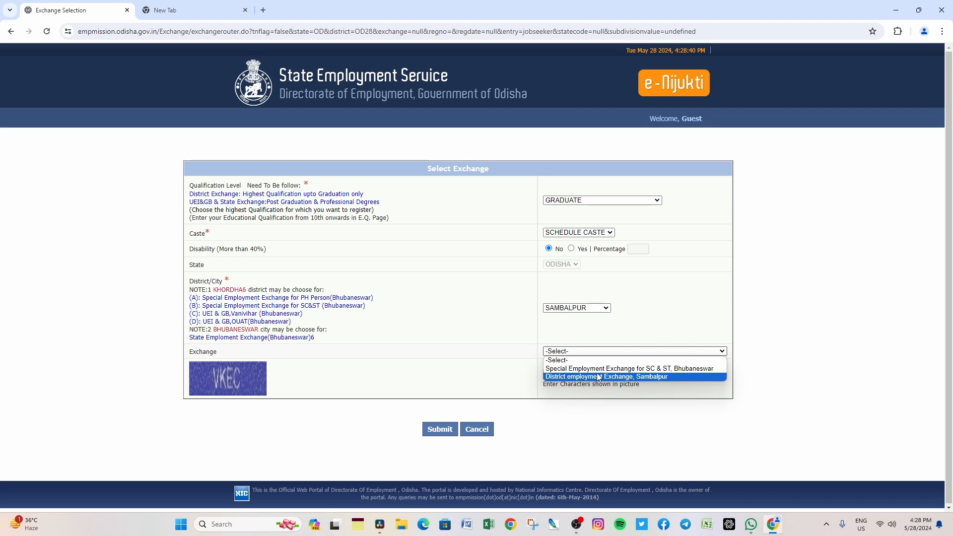
{"action": "left_click", "coordinate": [598, 377]}
- Enter the captcha characters shown in the picture and submit the exchange selection
{"action": "left_click", "coordinate": [579, 375]}
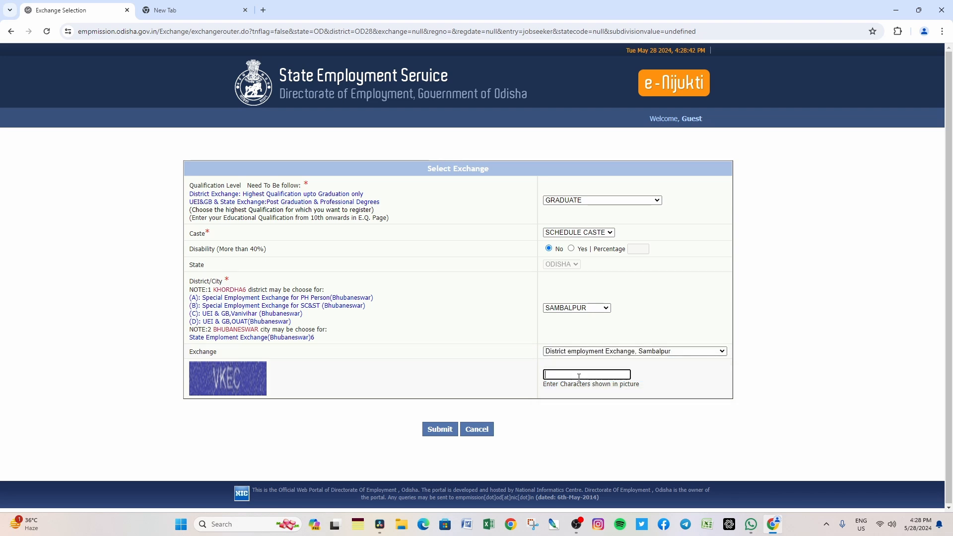
{"action": "type", "text": "VKEC"}
{"action": "left_click", "coordinate": [444, 432]}
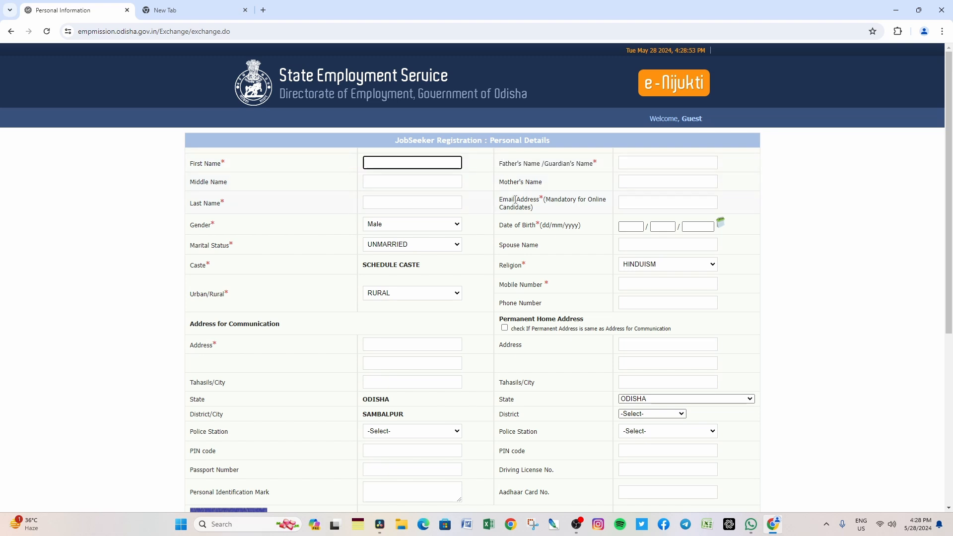
- Examine the required fields of the Personal Details form, including the urban/rural and religion options
{"action": "scroll", "coordinate": [312, 362], "scroll_direction": "down", "scroll_amount": 5}
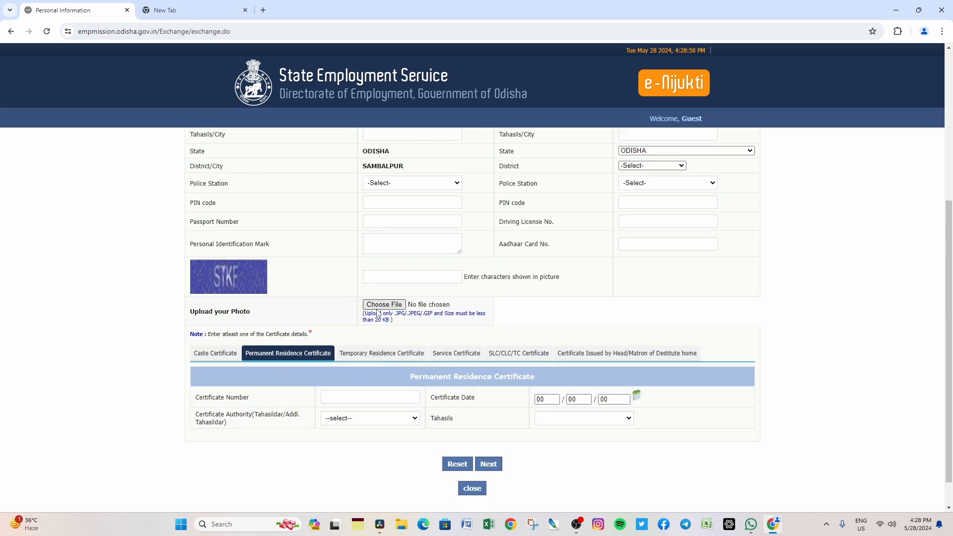
{"action": "scroll", "coordinate": [531, 438], "scroll_direction": "up", "scroll_amount": 4}
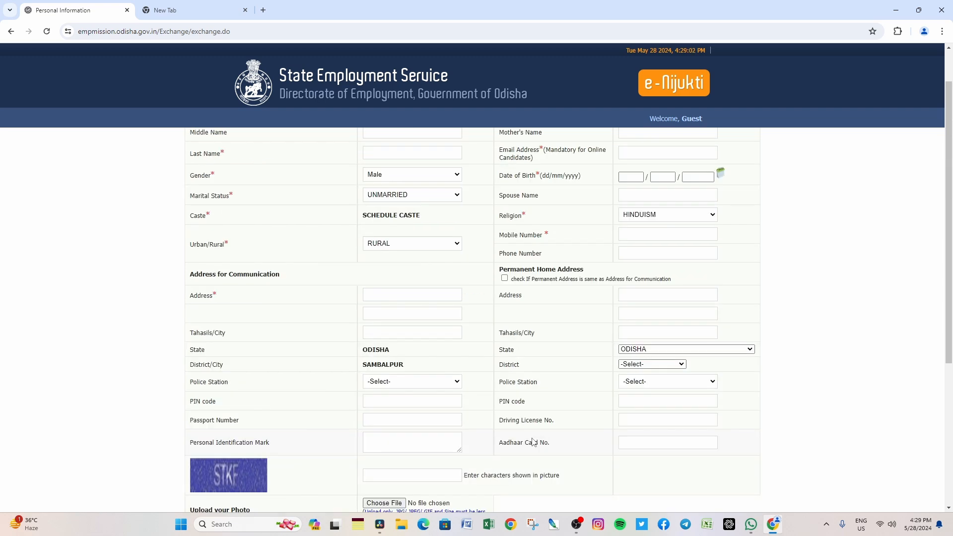
{"action": "scroll", "coordinate": [720, 402], "scroll_direction": "up", "scroll_amount": 1}
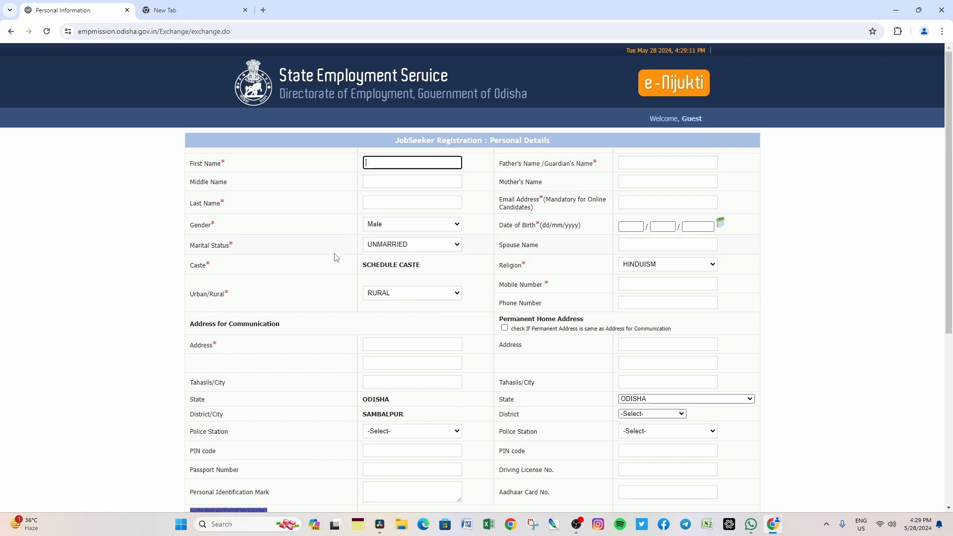
{"action": "left_click", "coordinate": [430, 297]}
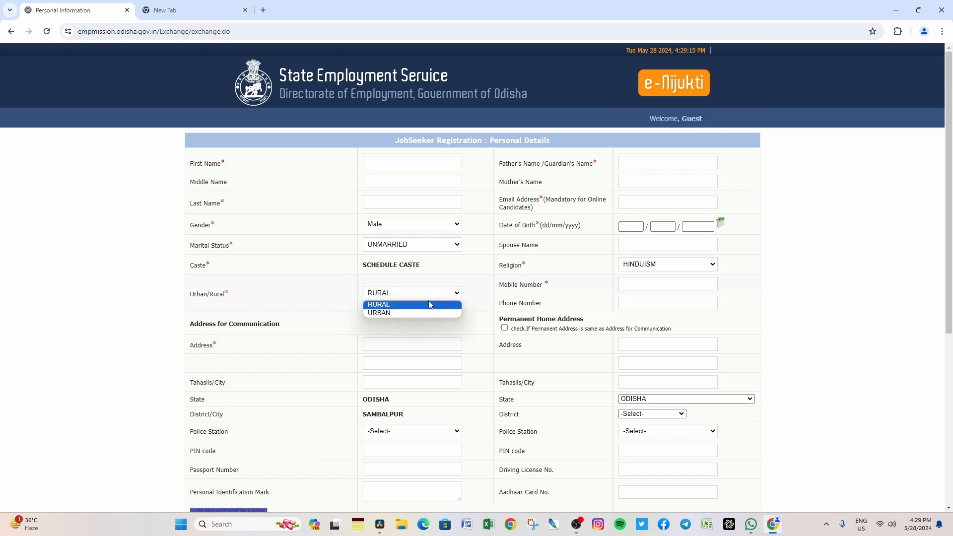
{"action": "left_click", "coordinate": [479, 292]}
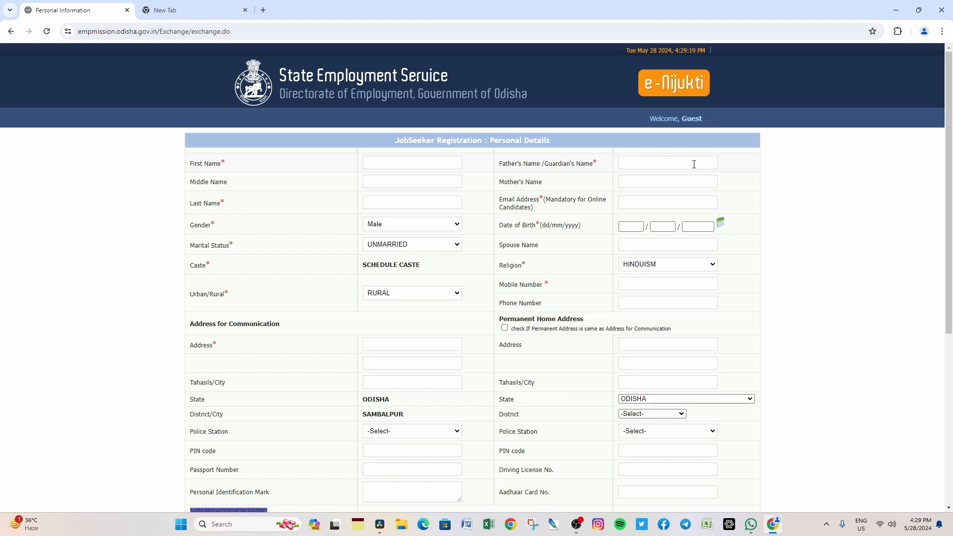
{"action": "left_click", "coordinate": [646, 267]}
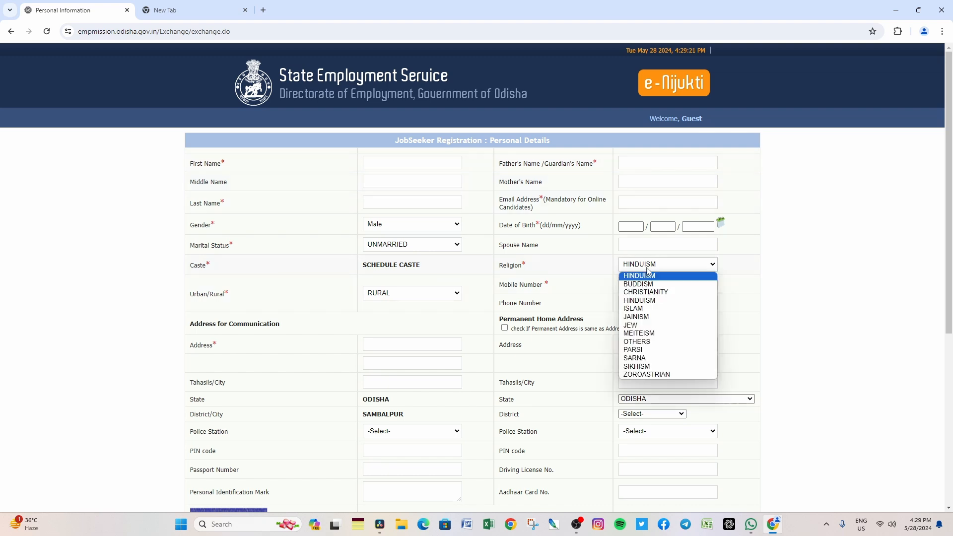
{"action": "left_click", "coordinate": [645, 267]}
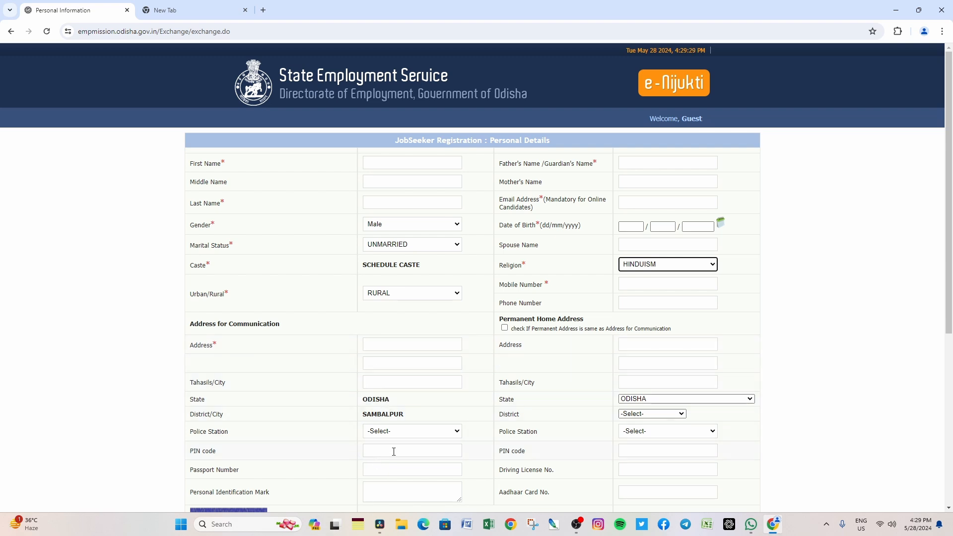
- Review the photo upload requirements and display the Caste Certificate detail fields
{"action": "scroll", "coordinate": [588, 425], "scroll_direction": "down", "scroll_amount": 3}
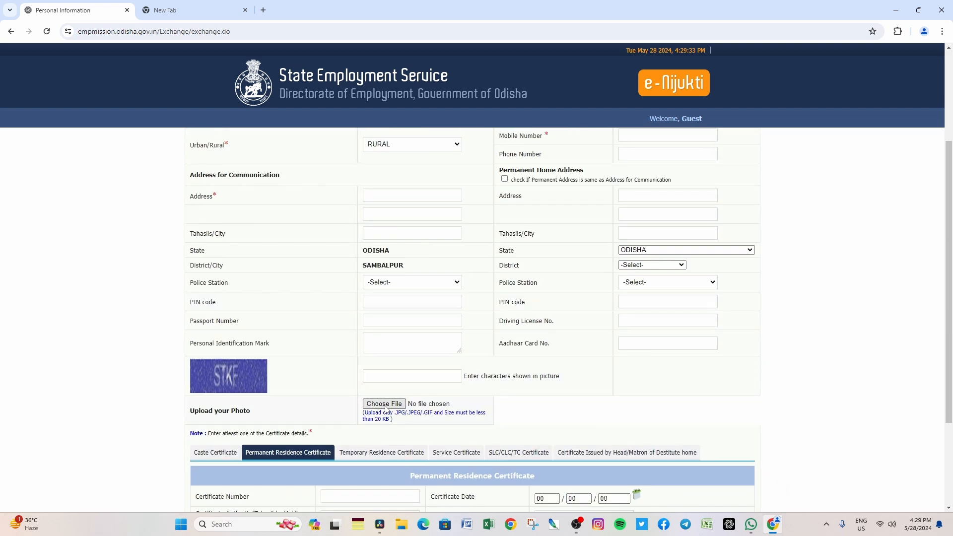
{"action": "scroll", "coordinate": [506, 392], "scroll_direction": "down", "scroll_amount": 1}
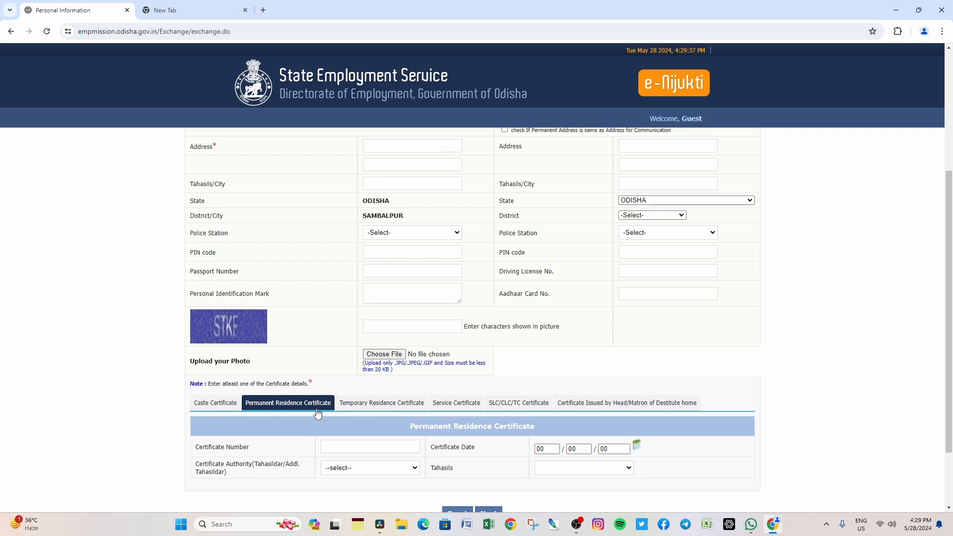
{"action": "left_click", "coordinate": [219, 403]}
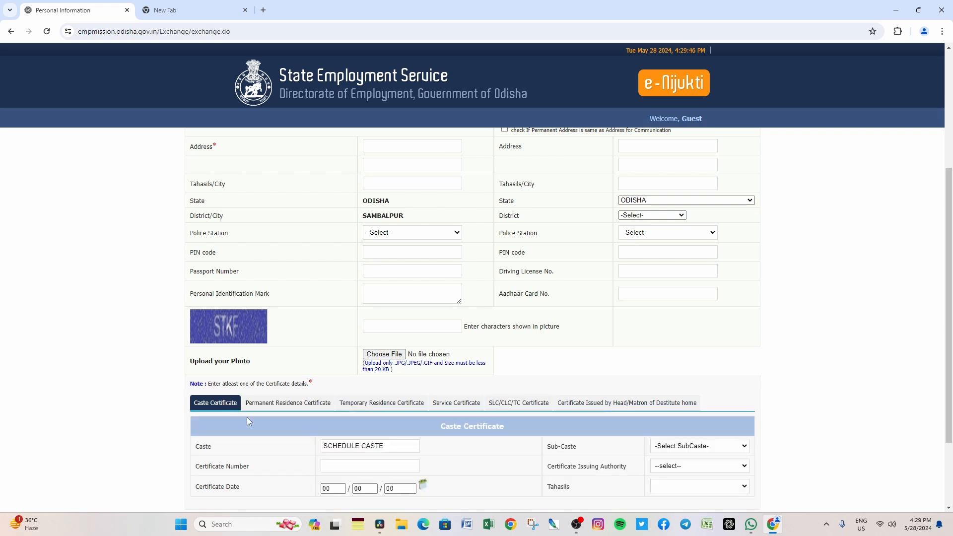
{"action": "scroll", "coordinate": [503, 466], "scroll_direction": "down", "scroll_amount": 2}
{"action": "scroll", "coordinate": [504, 439], "scroll_direction": "up", "scroll_amount": 6}
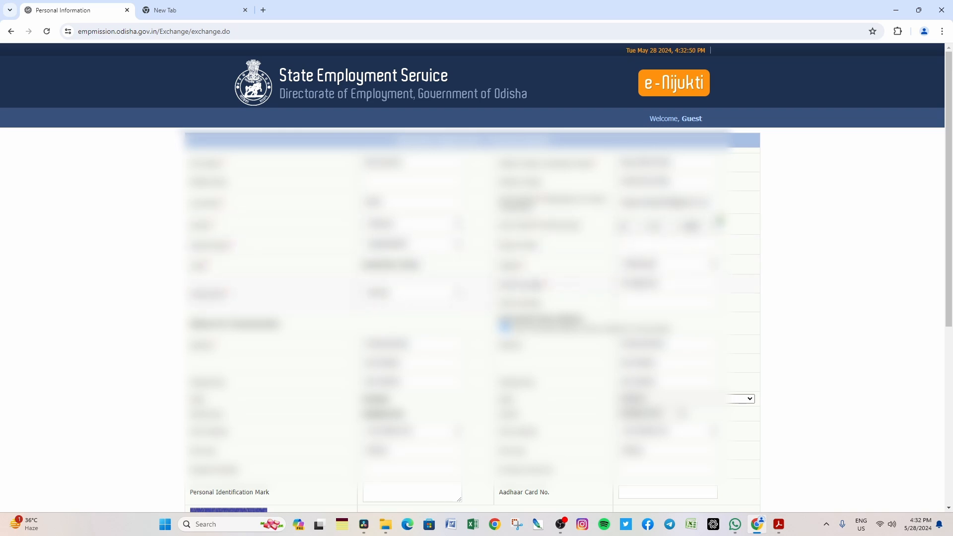
- Select RURAL for the urban/rural field and check the certificate issuing authority in the caste certificate details
{"action": "left_click", "coordinate": [405, 296]}
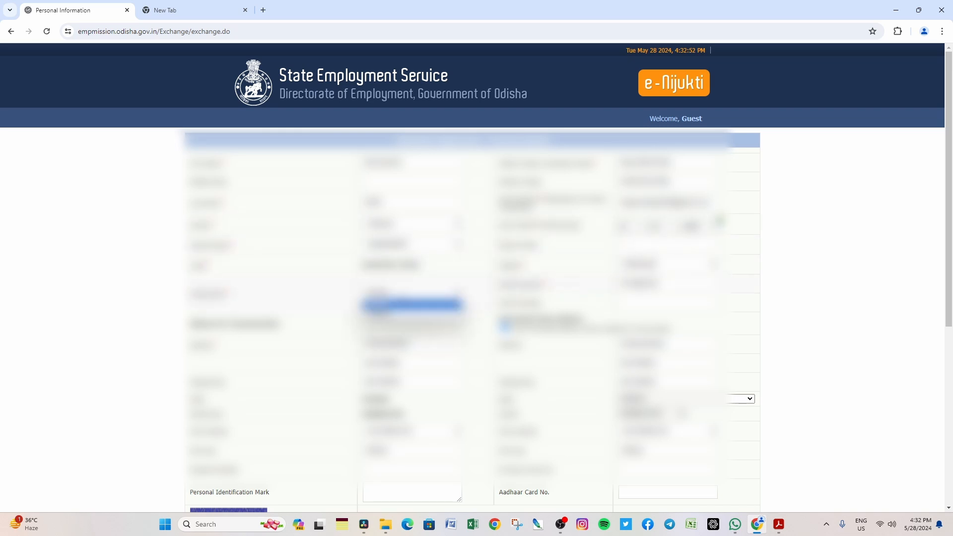
{"action": "left_click", "coordinate": [377, 305]}
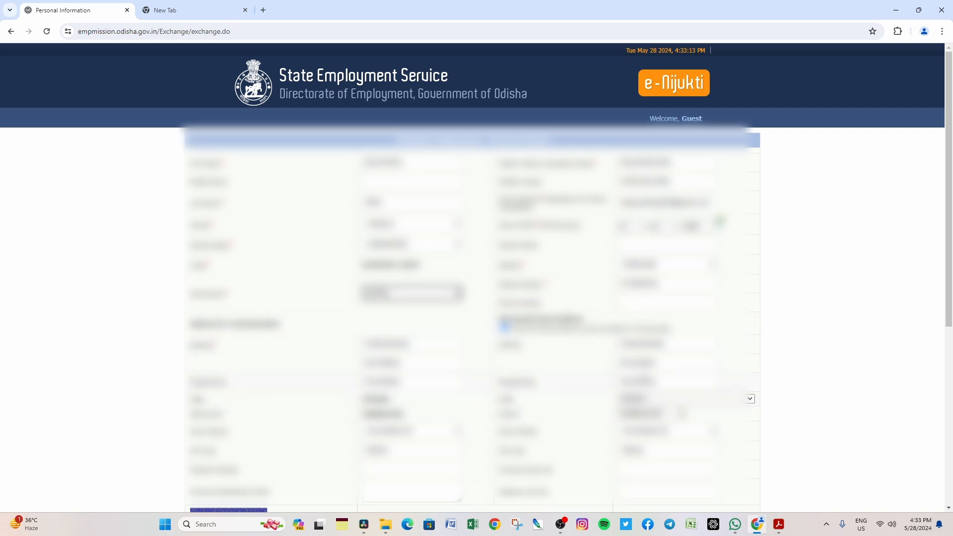
{"action": "scroll", "coordinate": [472, 318], "scroll_direction": "down", "scroll_amount": 6}
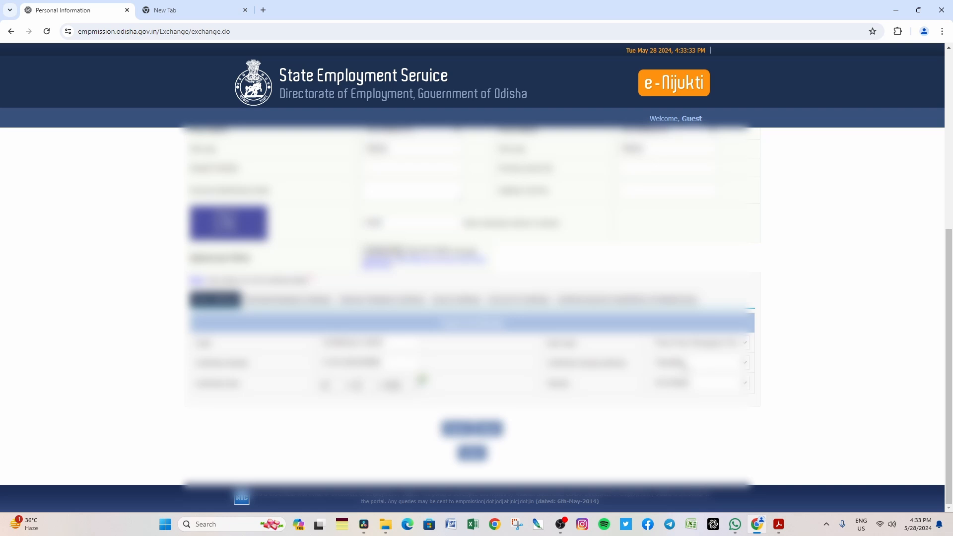
{"action": "left_click", "coordinate": [684, 364]}
{"action": "left_click", "coordinate": [641, 370]}
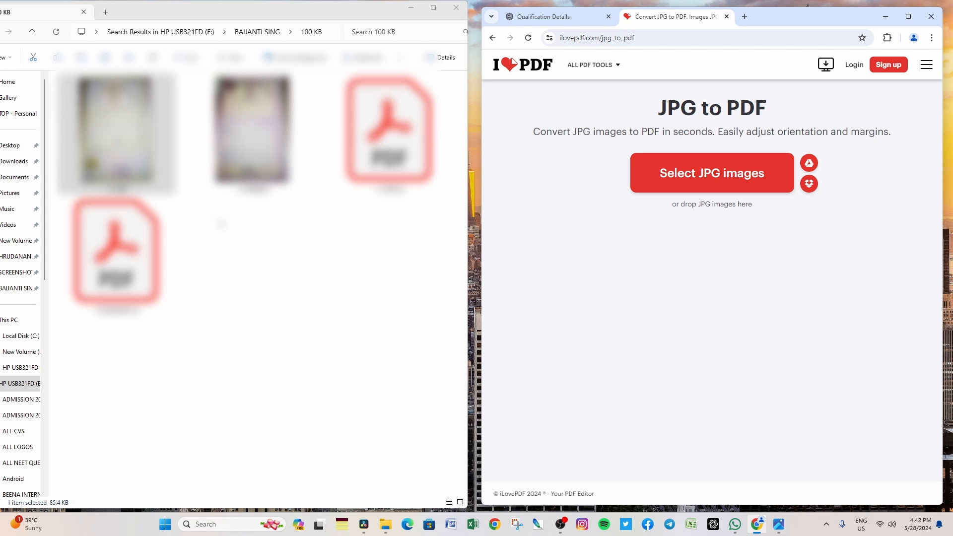
- Convert the "+2 CERT" image to a PDF with iLovePDF, download it and return to the JPG to PDF converter
{"action": "left_click", "coordinate": [227, 237]}
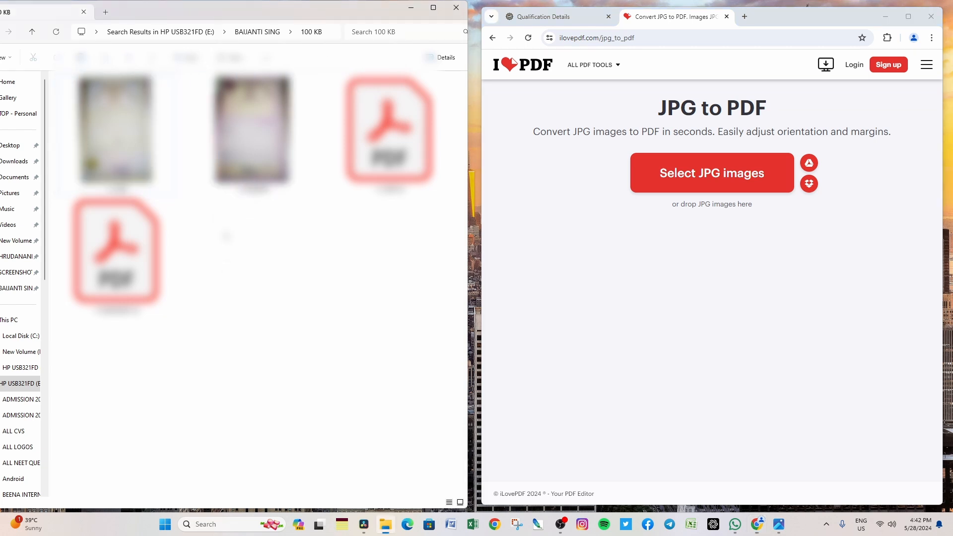
{"action": "left_click_drag", "start_coordinate": [116, 130], "coordinate": [602, 188]}
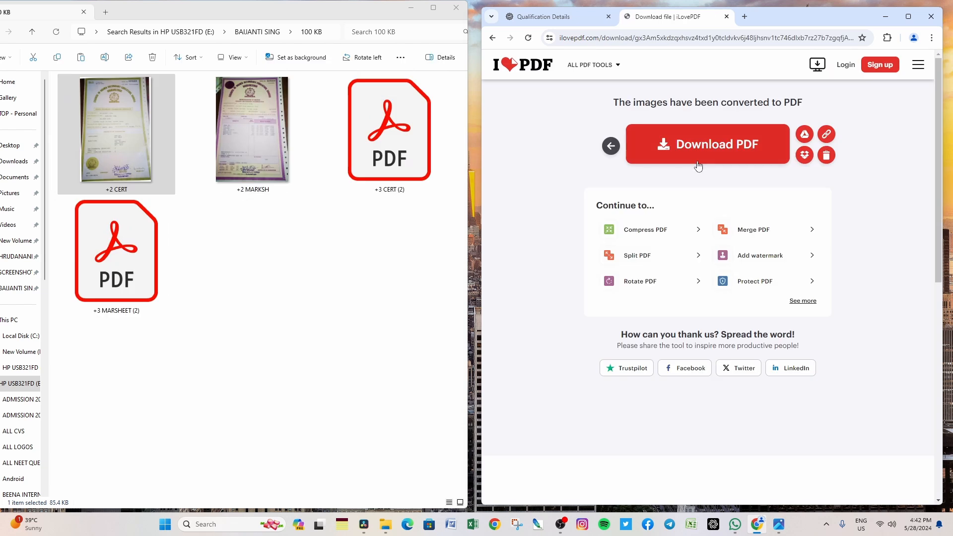
{"action": "left_click", "coordinate": [493, 38]}
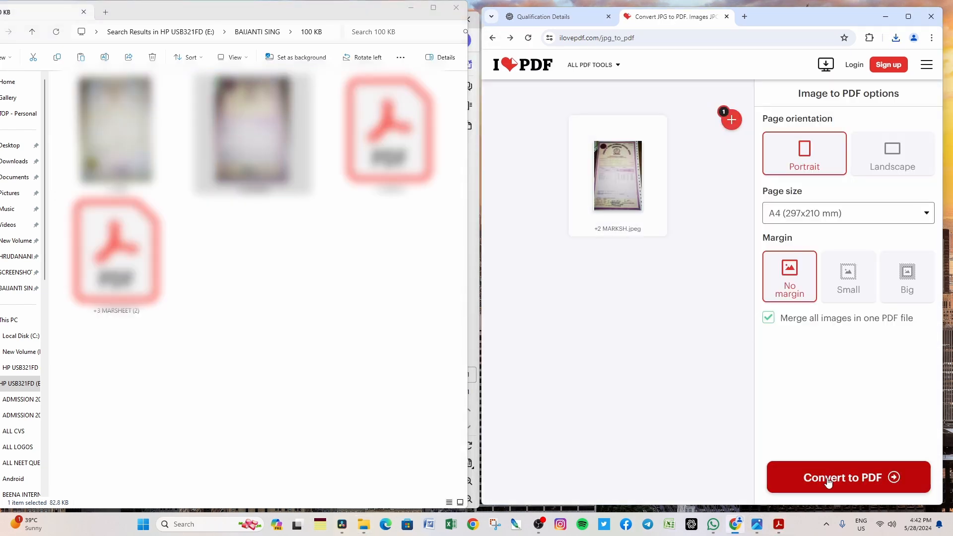
- Convert the "+2 MARKSH" image to a PDF, download it and go back to the converter's start page
{"action": "left_click", "coordinate": [823, 477]}
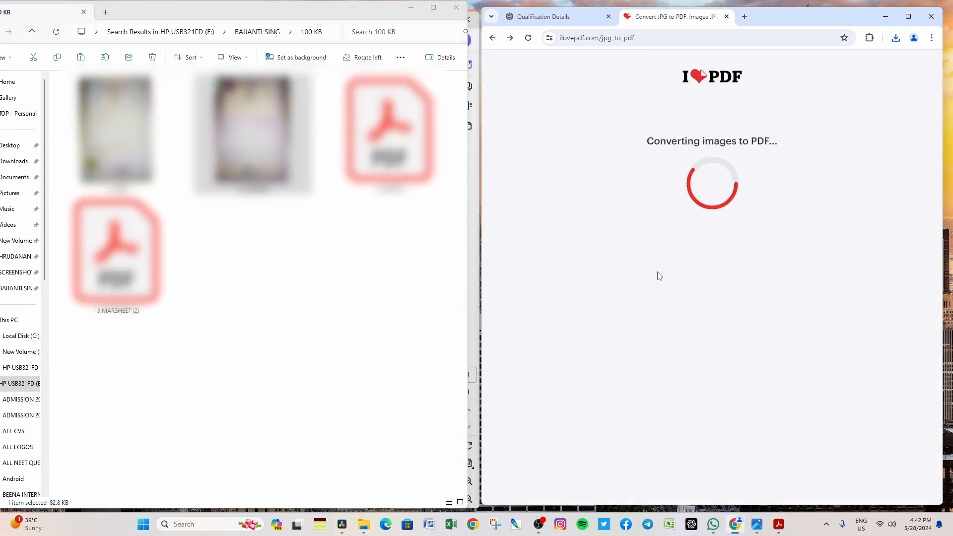
{"action": "left_click", "coordinate": [687, 145]}
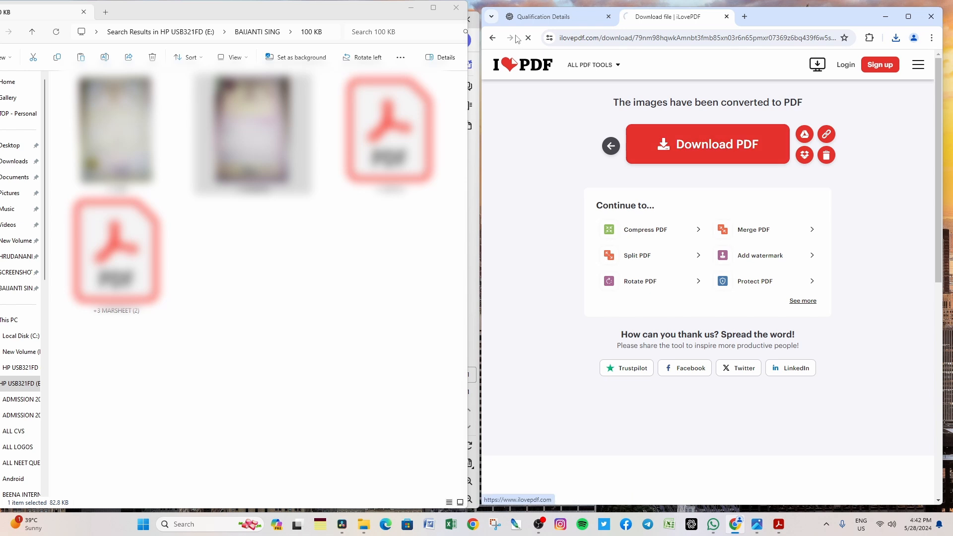
{"action": "left_click", "coordinate": [611, 145]}
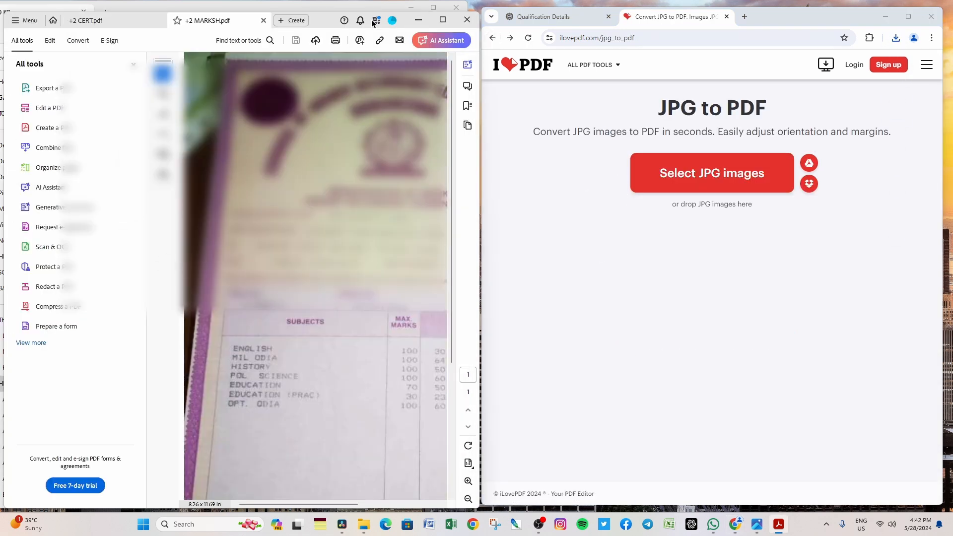
- Close the PDF viewer, open the Downloads folder in File Explorer and select the converted PDF
{"action": "left_click", "coordinate": [466, 19]}
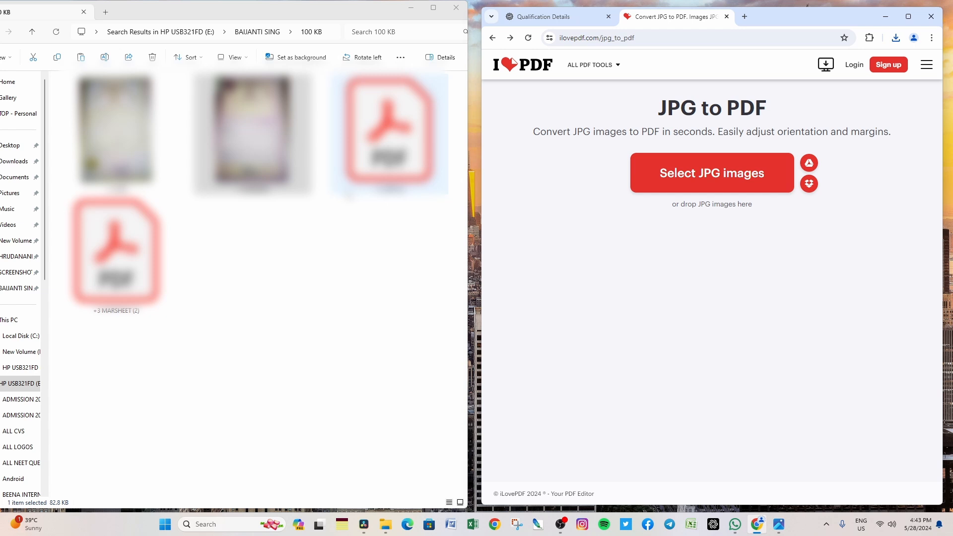
{"action": "left_click", "coordinate": [310, 340]}
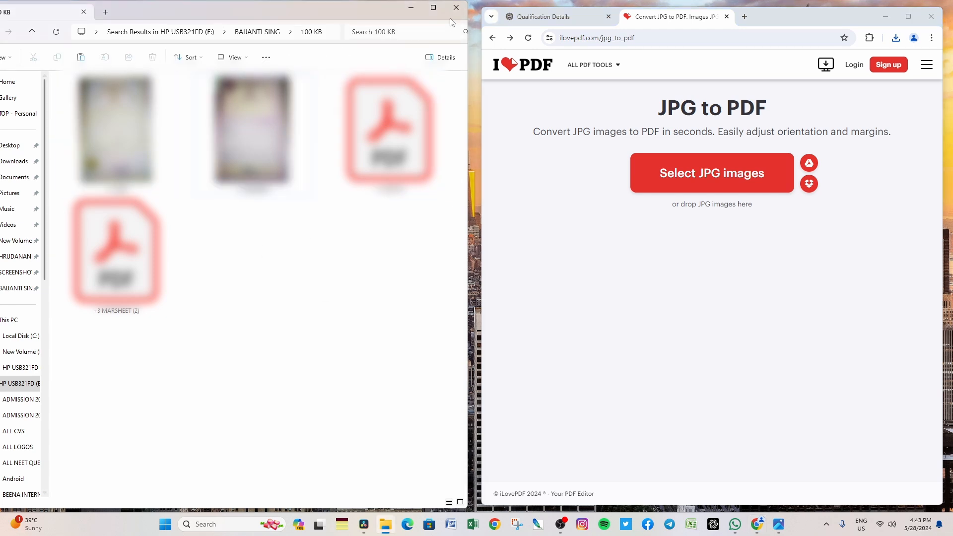
{"action": "left_click", "coordinate": [433, 7]}
{"action": "left_click", "coordinate": [42, 157]}
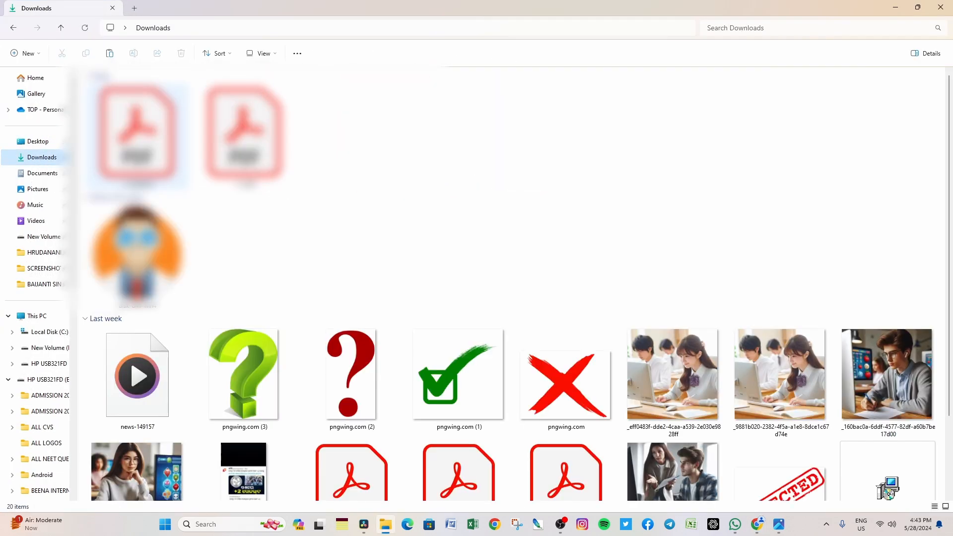
{"action": "left_click", "coordinate": [137, 132]}
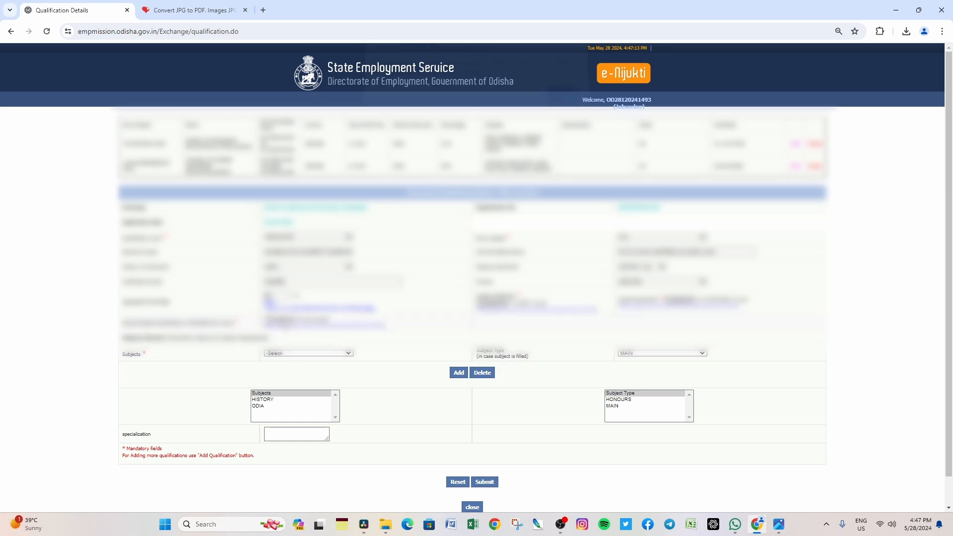
- Attach the certificate PDF from the 100 KB folder to the qualification details and submit them
{"action": "left_click", "coordinate": [283, 323]}
{"action": "left_click", "coordinate": [561, 104]}
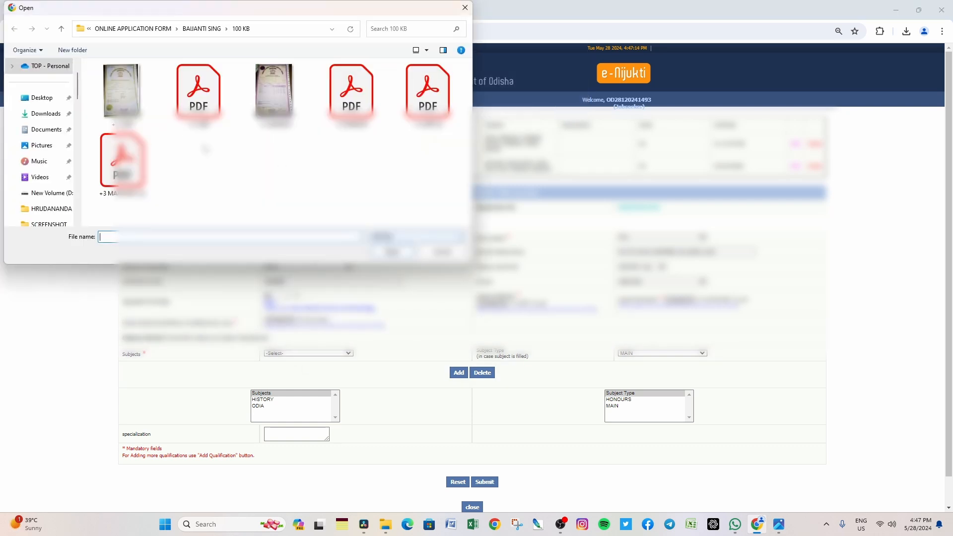
{"action": "double_click", "coordinate": [428, 89]}
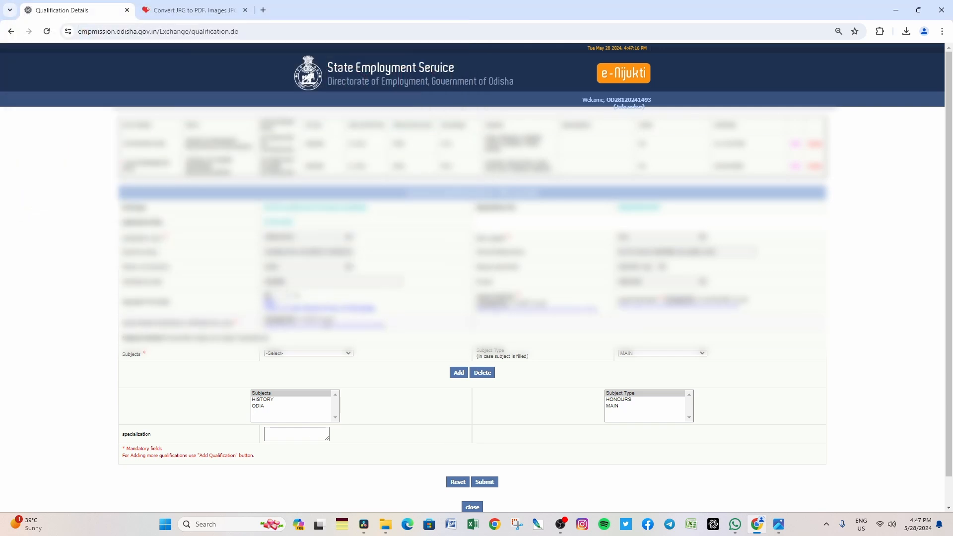
{"action": "left_click", "coordinate": [486, 482]}
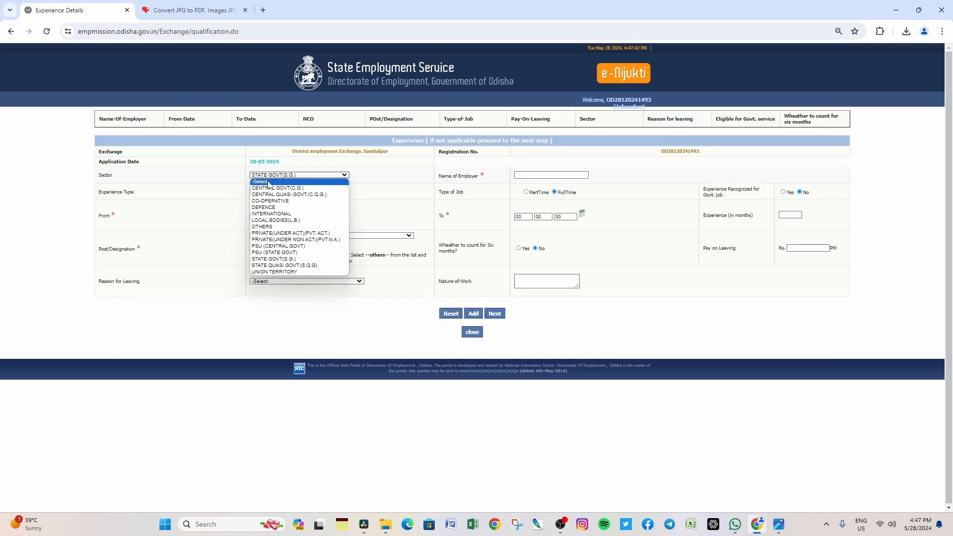
- Set the experience Sector back to -Select- and proceed without adding any work experience
{"action": "left_click", "coordinate": [268, 182]}
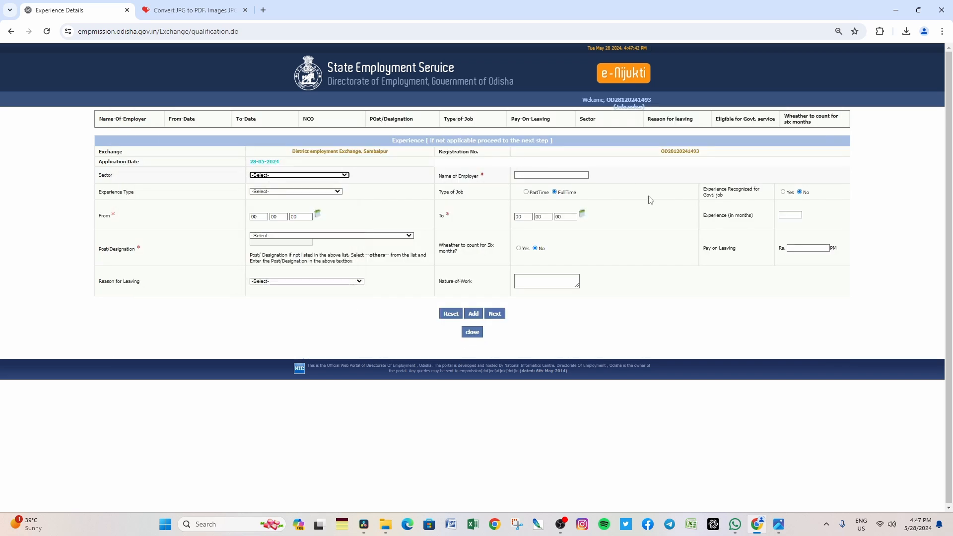
{"action": "left_click", "coordinate": [495, 313]}
- Add ODIA to the language details with Read, Write and Speak proficiency
{"action": "left_click", "coordinate": [419, 168]}
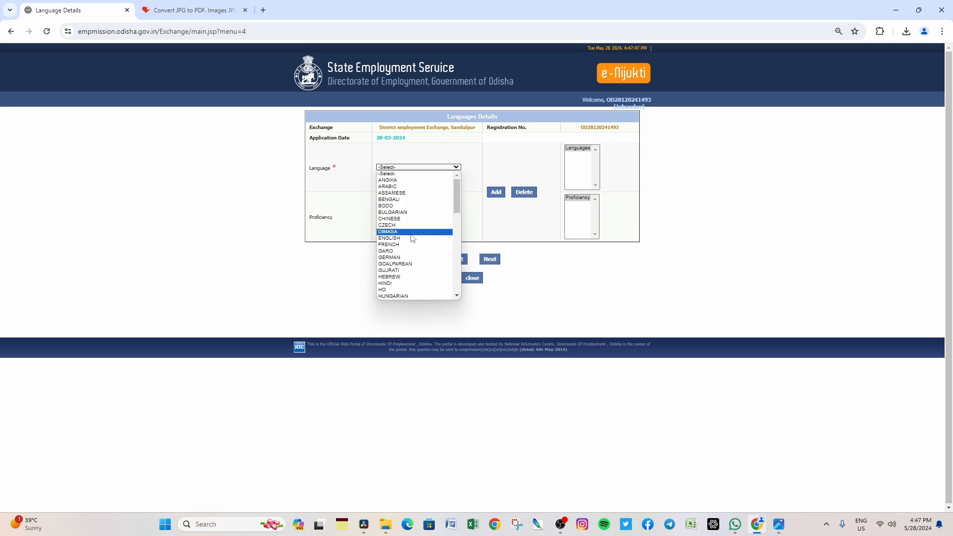
{"action": "scroll", "coordinate": [405, 268], "scroll_direction": "down", "scroll_amount": 3}
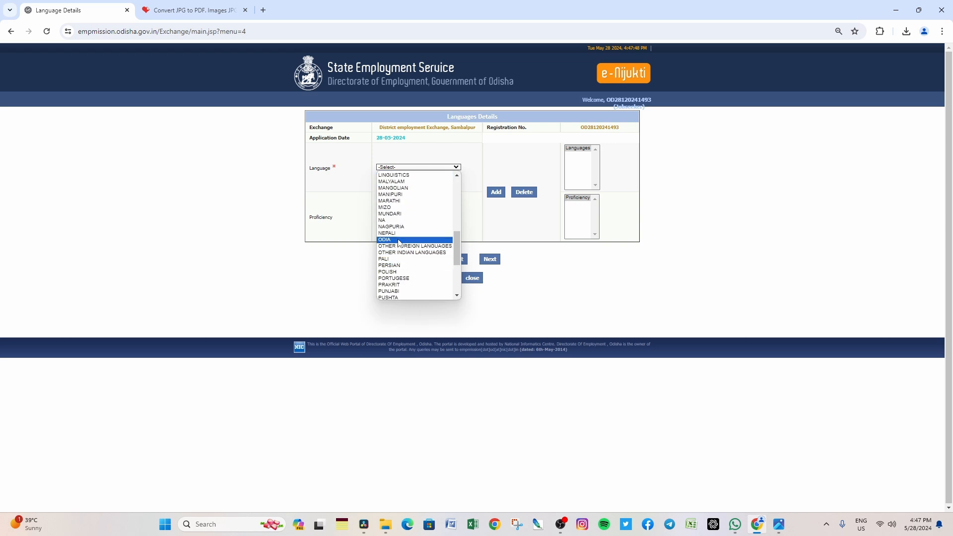
{"action": "left_click", "coordinate": [401, 240]}
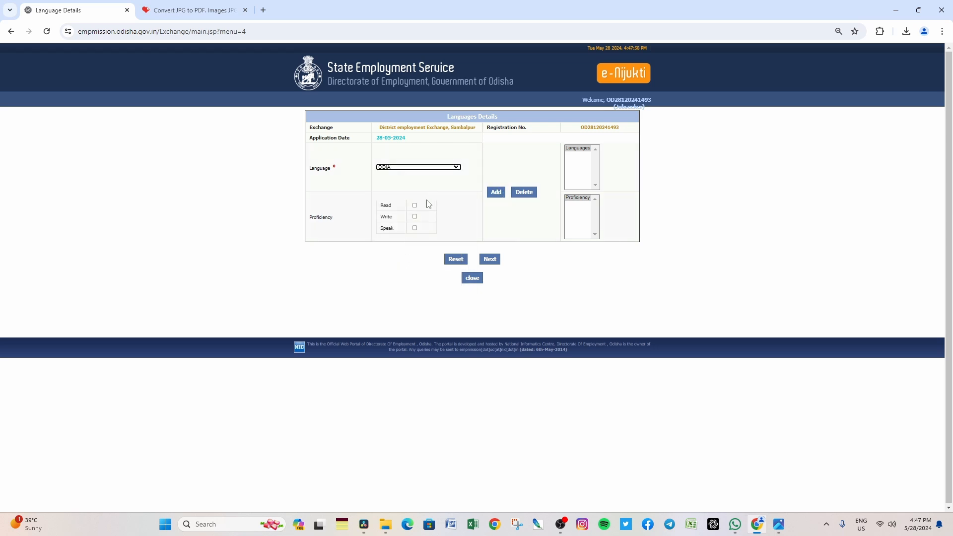
{"action": "left_click", "coordinate": [415, 205]}
{"action": "left_click", "coordinate": [415, 217]}
{"action": "left_click", "coordinate": [415, 228]}
{"action": "left_click", "coordinate": [496, 193]}
- Add ENGLISH to the language details with Read, Write and Speak proficiency
{"action": "left_click", "coordinate": [413, 167]}
{"action": "scroll", "coordinate": [410, 201], "scroll_direction": "up", "scroll_amount": 5}
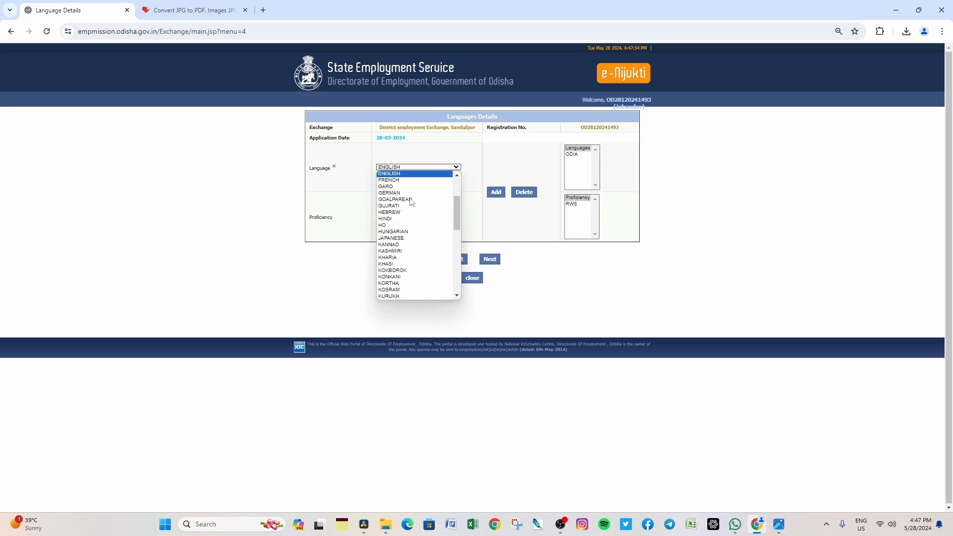
{"action": "left_click", "coordinate": [401, 175]}
{"action": "left_click", "coordinate": [415, 205]}
{"action": "left_click", "coordinate": [415, 216]}
{"action": "left_click", "coordinate": [415, 227]}
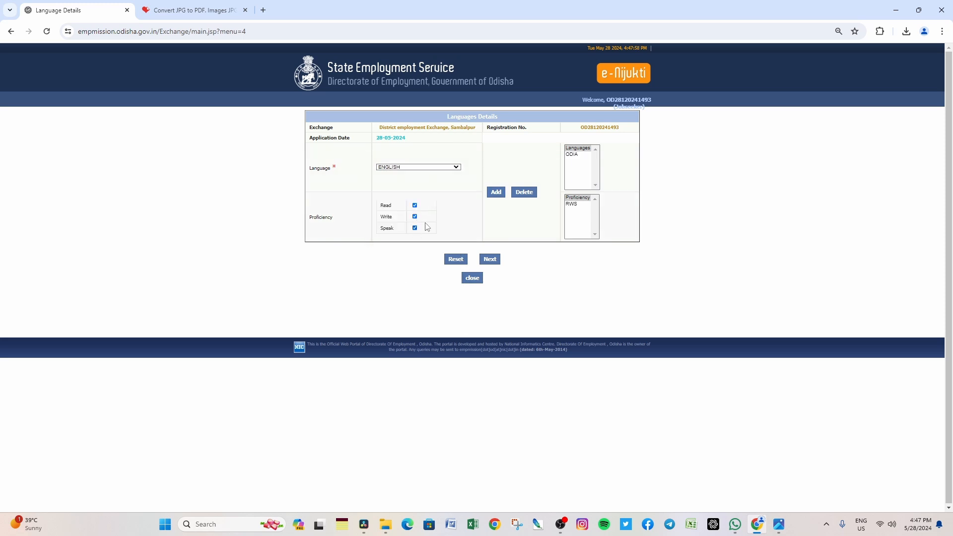
{"action": "left_click", "coordinate": [498, 192]}
- Add HINDI with Read, Write and Speak proficiency and continue to the additional information details
{"action": "left_click", "coordinate": [418, 167]}
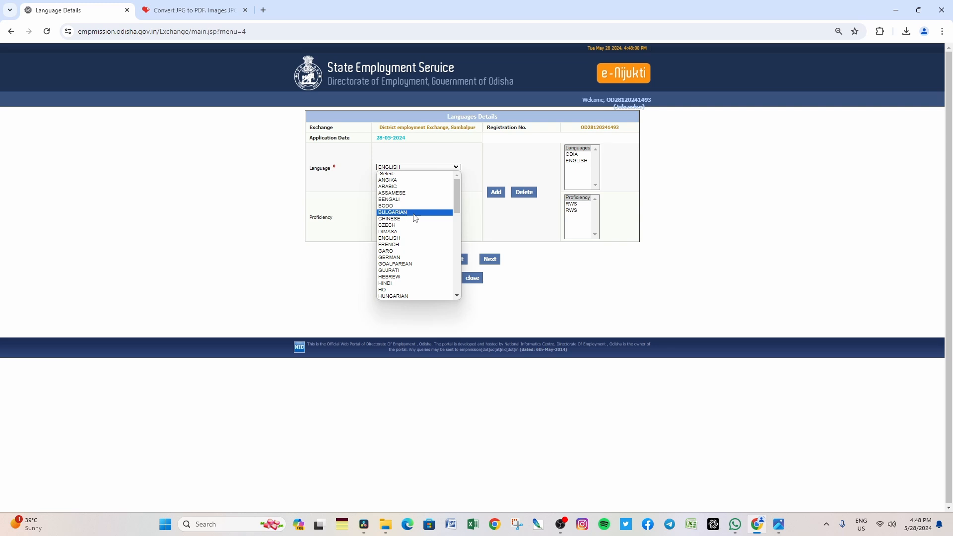
{"action": "type", "text": "hi"}
{"action": "key", "text": "Return"}
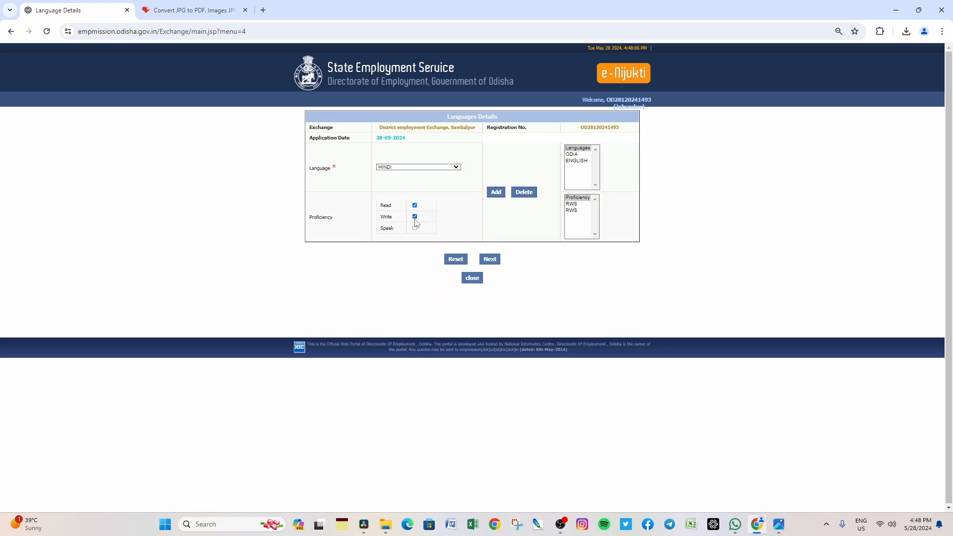
{"action": "left_click", "coordinate": [415, 228]}
{"action": "left_click", "coordinate": [496, 192]}
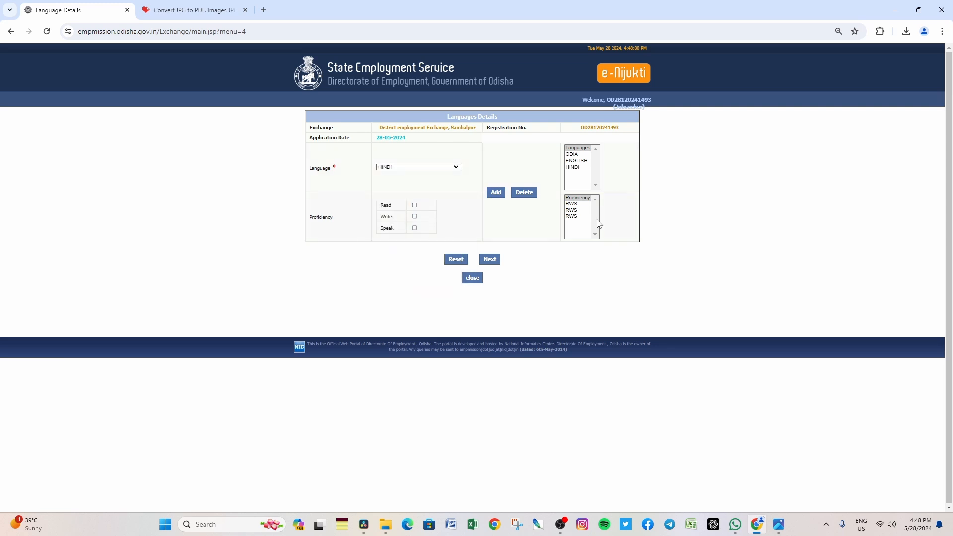
{"action": "left_click", "coordinate": [490, 260]}
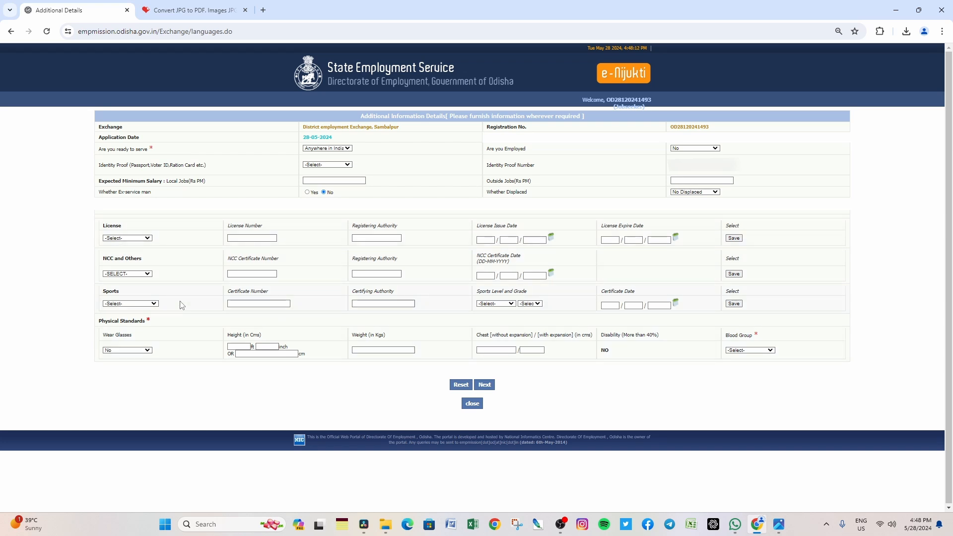
- Choose AADHAR CARD as identity proof, enter the identity proof number and continue to the willingness details
{"action": "left_click", "coordinate": [132, 351]}
{"action": "left_click", "coordinate": [133, 351]}
{"action": "left_click", "coordinate": [337, 166]}
{"action": "left_click", "coordinate": [328, 177]}
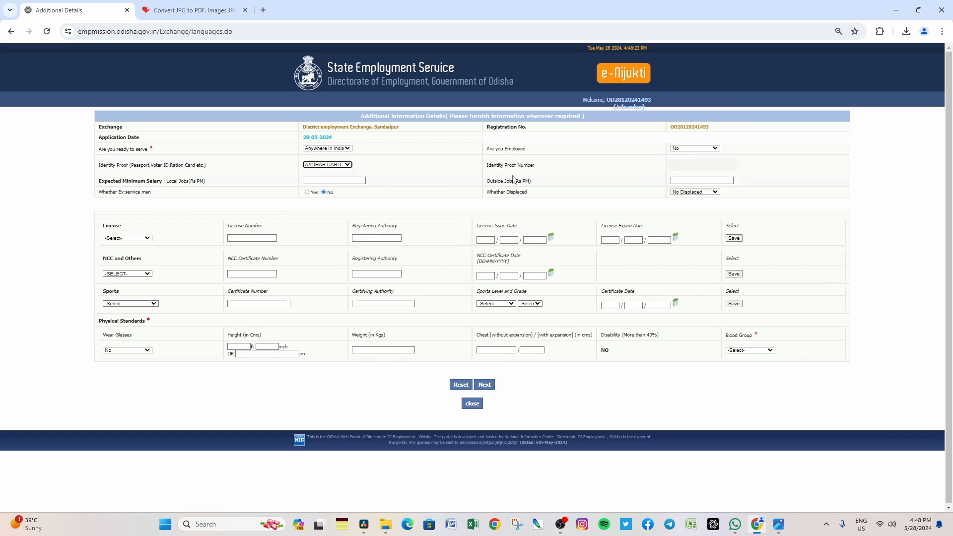
{"action": "left_click", "coordinate": [669, 167]}
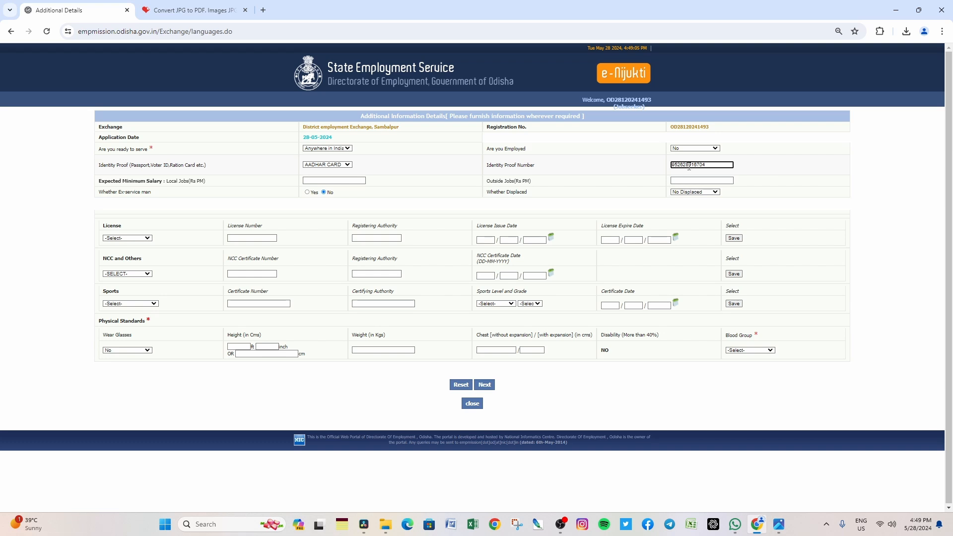
{"action": "left_click", "coordinate": [484, 386]}
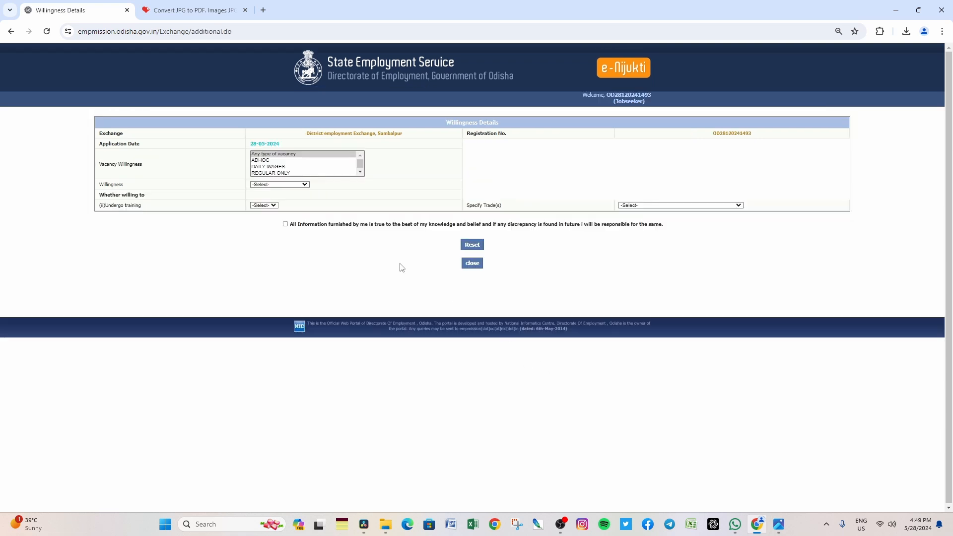
- Leave Willingness unselected, set Undergo training to NO, accept the declaration and submit the willingness details
{"action": "left_click", "coordinate": [270, 185]}
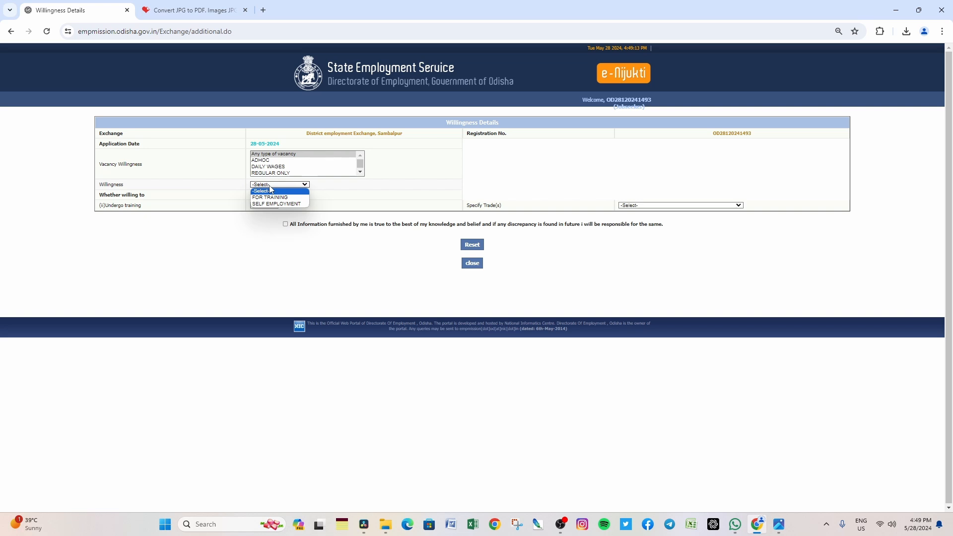
{"action": "left_click", "coordinate": [301, 190]}
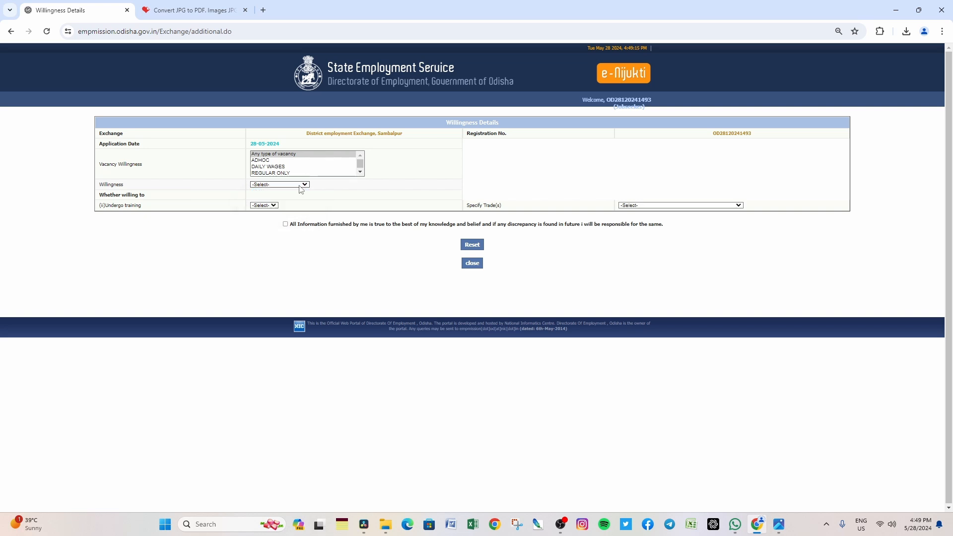
{"action": "left_click", "coordinate": [263, 205]}
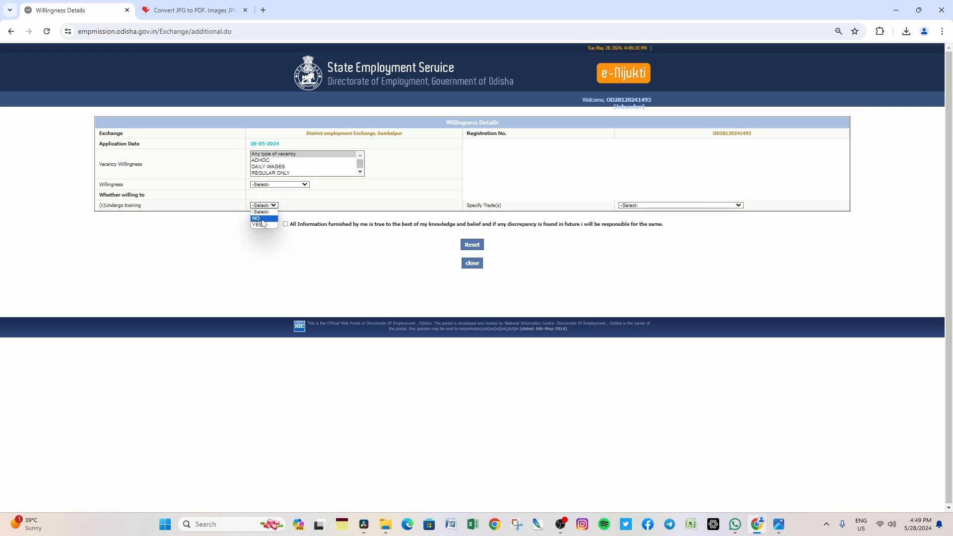
{"action": "left_click", "coordinate": [265, 214]}
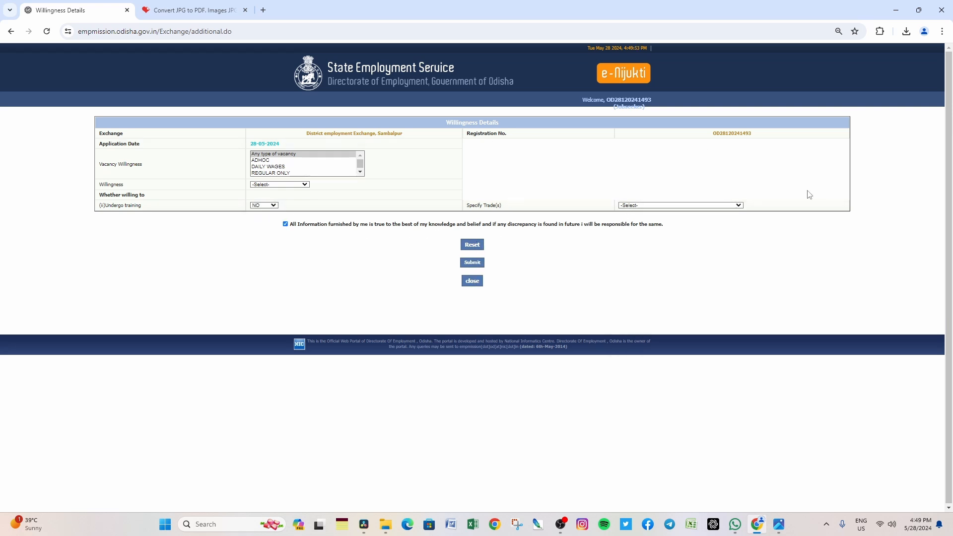
{"action": "left_click", "coordinate": [473, 263]}
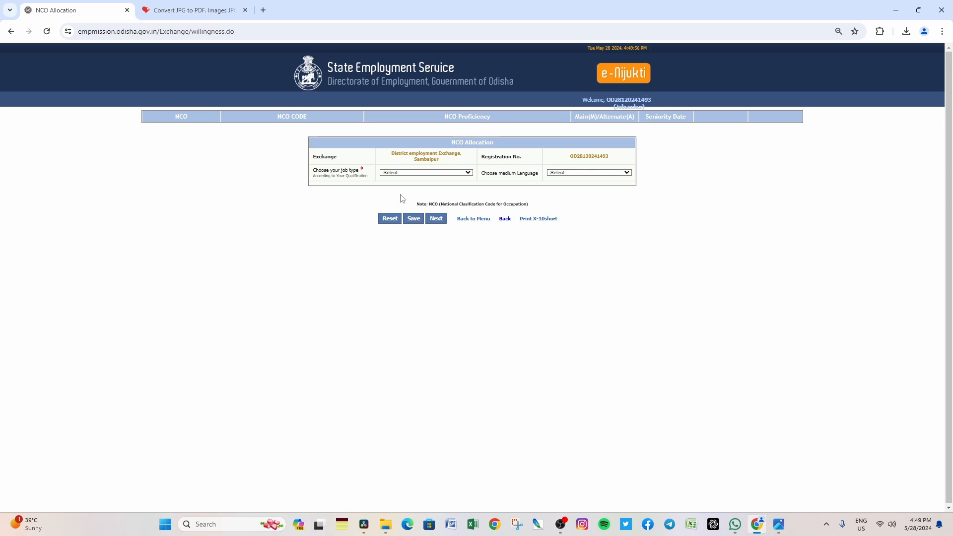
- Save an NCO allocation with job type Graduate Arts : X00130 and medium language ODIA
{"action": "left_click", "coordinate": [407, 174]}
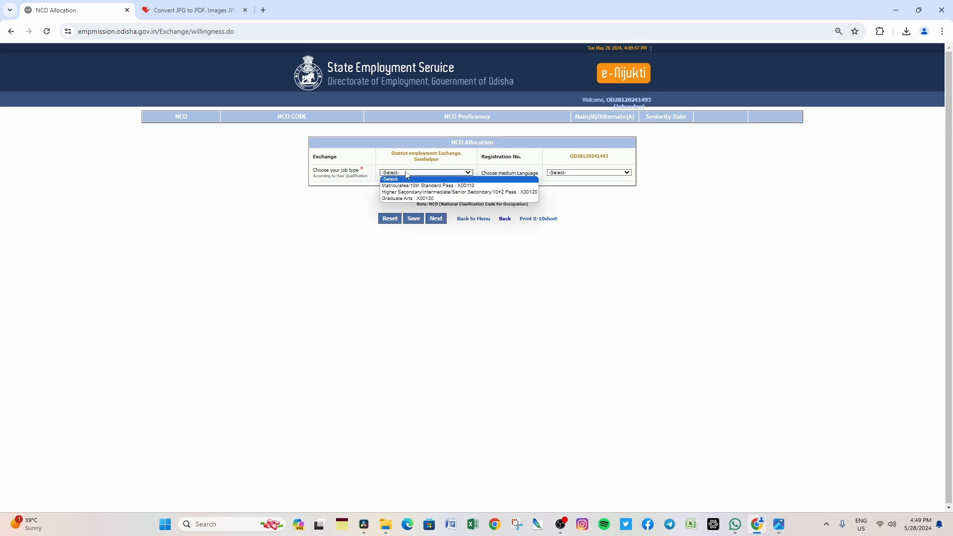
{"action": "left_click", "coordinate": [409, 199]}
{"action": "left_click", "coordinate": [575, 174]}
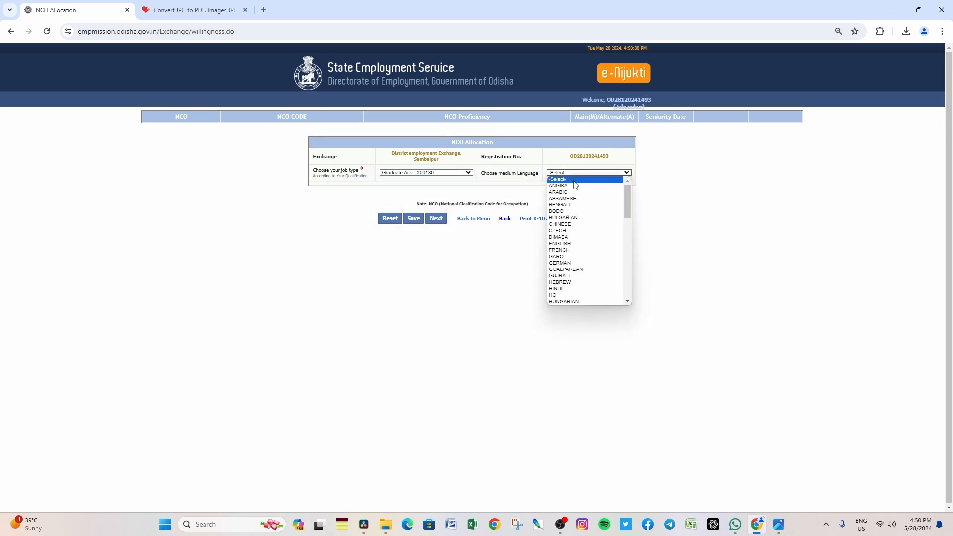
{"action": "scroll", "coordinate": [568, 283], "scroll_direction": "down", "scroll_amount": 3}
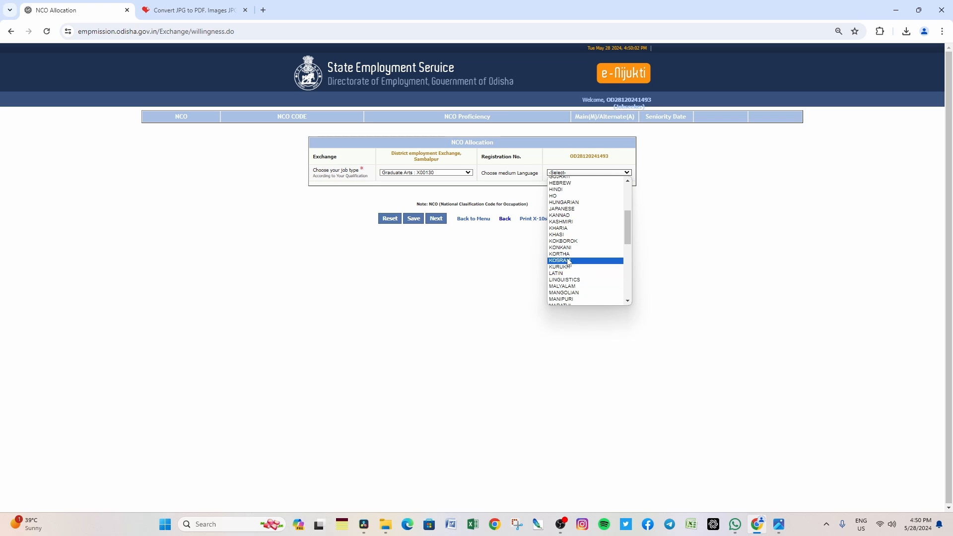
{"action": "left_click", "coordinate": [568, 261]}
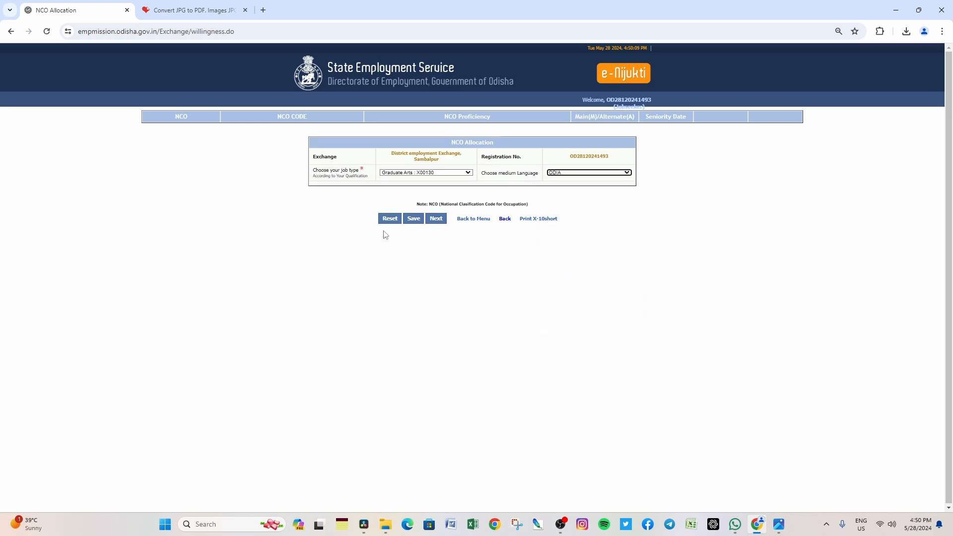
{"action": "left_click", "coordinate": [418, 220]}
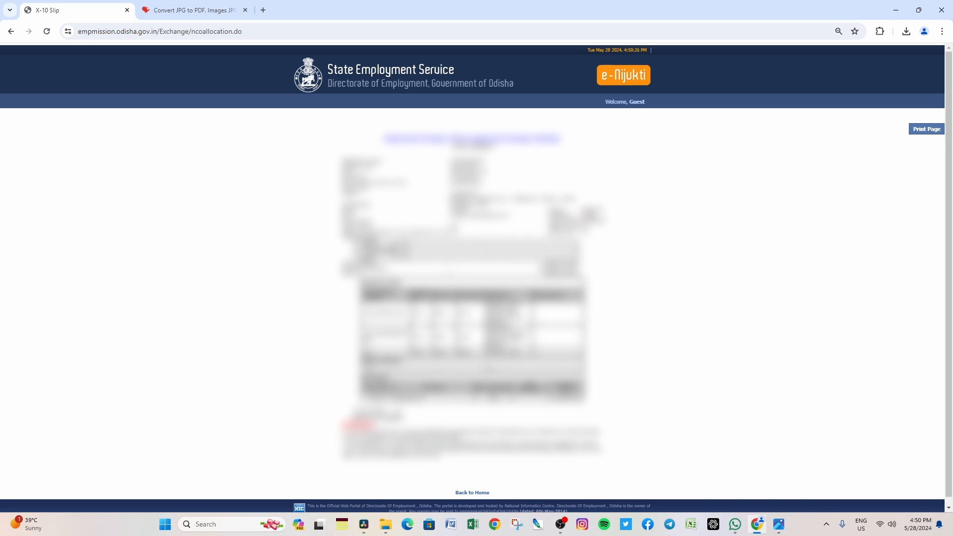
- Open the print preview of the X-10 slip and expand the additional print settings
{"action": "scroll", "coordinate": [472, 298], "scroll_direction": "down", "scroll_amount": 1}
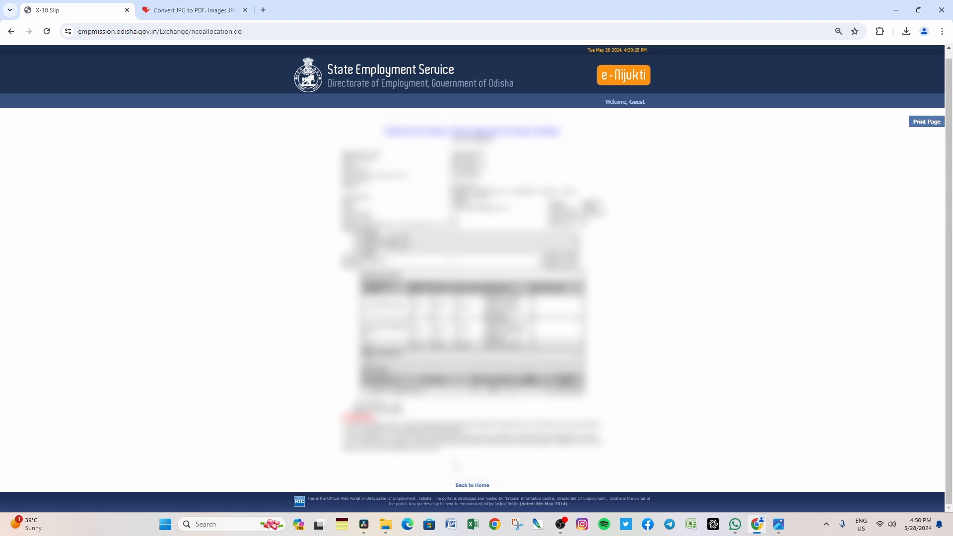
{"action": "left_click", "coordinate": [927, 123]}
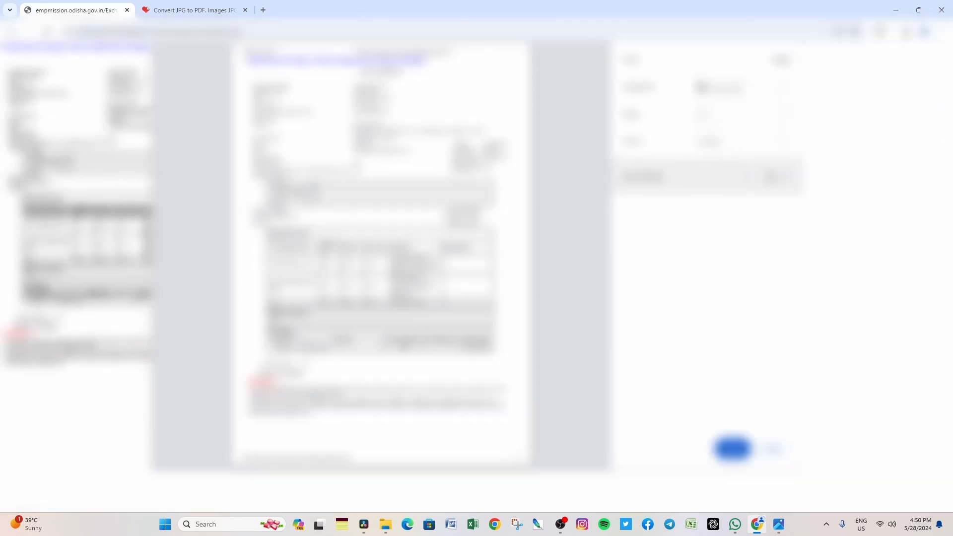
{"action": "left_click", "coordinate": [748, 177]}
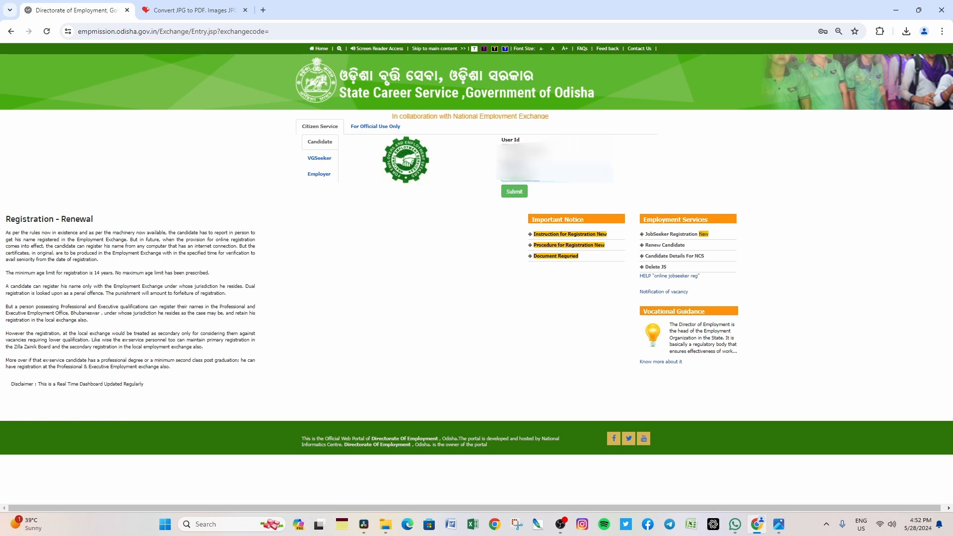
- Log in as the job seeker and change the initial password, entering the current password, the new password and its confirmation
{"action": "left_click", "coordinate": [514, 192]}
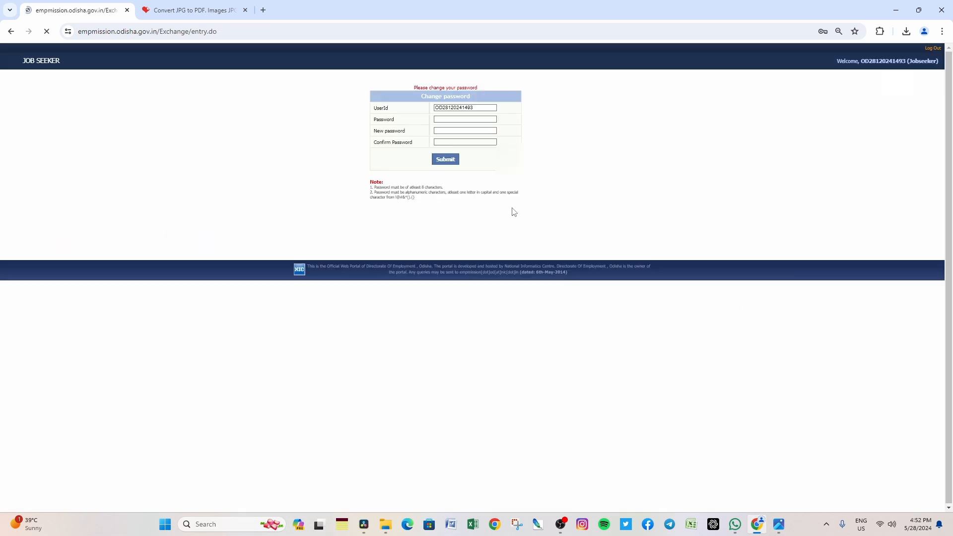
{"action": "left_click", "coordinate": [449, 119]}
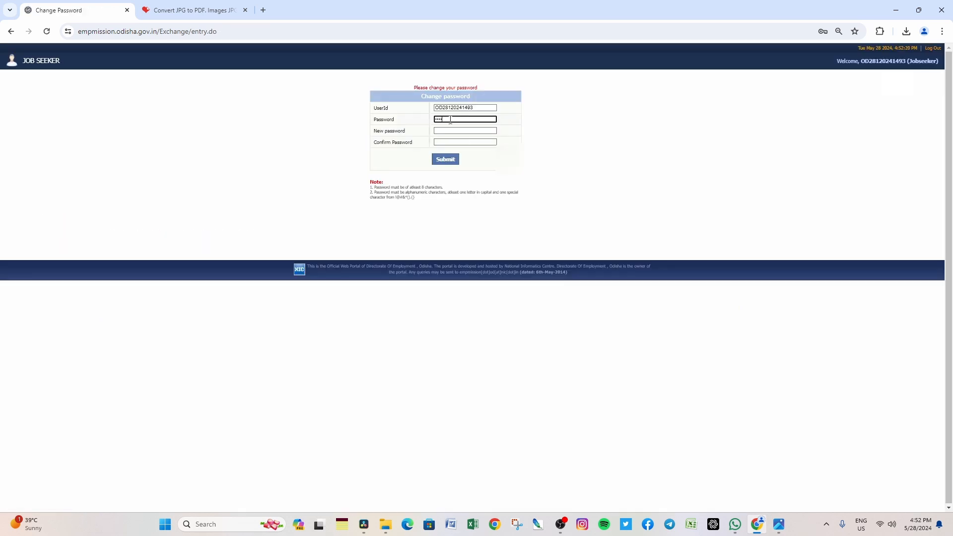
{"action": "left_click", "coordinate": [450, 131]}
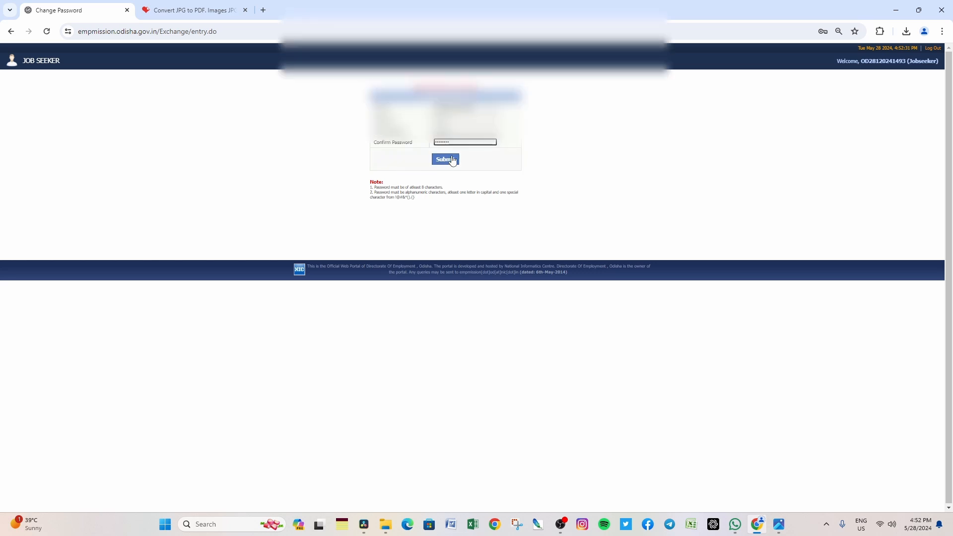
{"action": "left_click", "coordinate": [447, 161]}
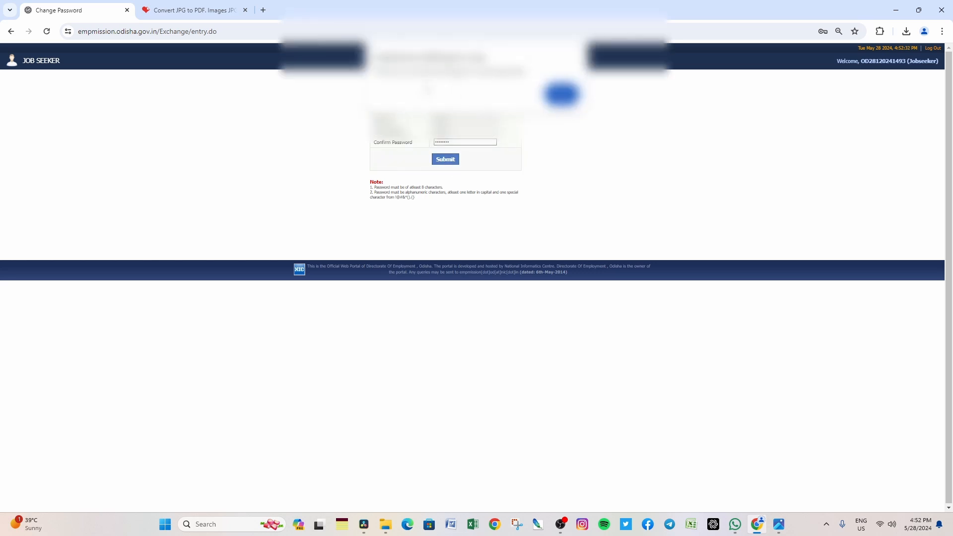
{"action": "left_click_drag", "start_coordinate": [529, 73], "coordinate": [486, 73]}
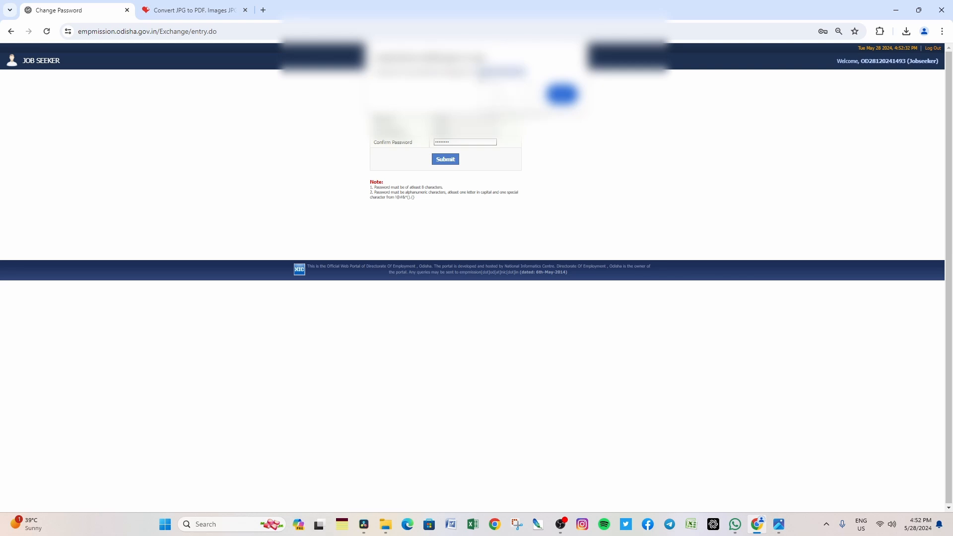
{"action": "left_click", "coordinate": [561, 94]}
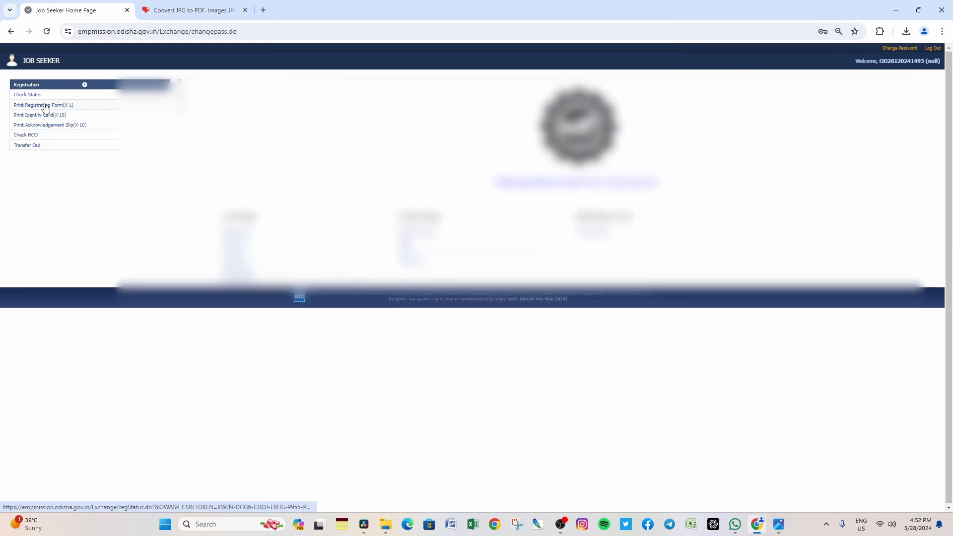
- Print the job seeker's X-10 registration identity card and return to the portal's home page
{"action": "left_click", "coordinate": [38, 115]}
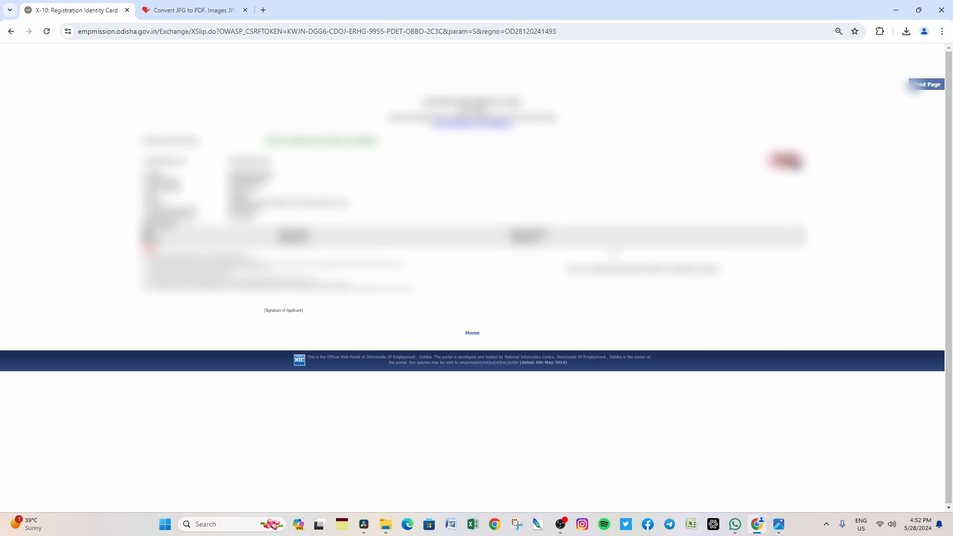
{"action": "left_click", "coordinate": [928, 88]}
{"action": "left_click", "coordinate": [472, 332]}
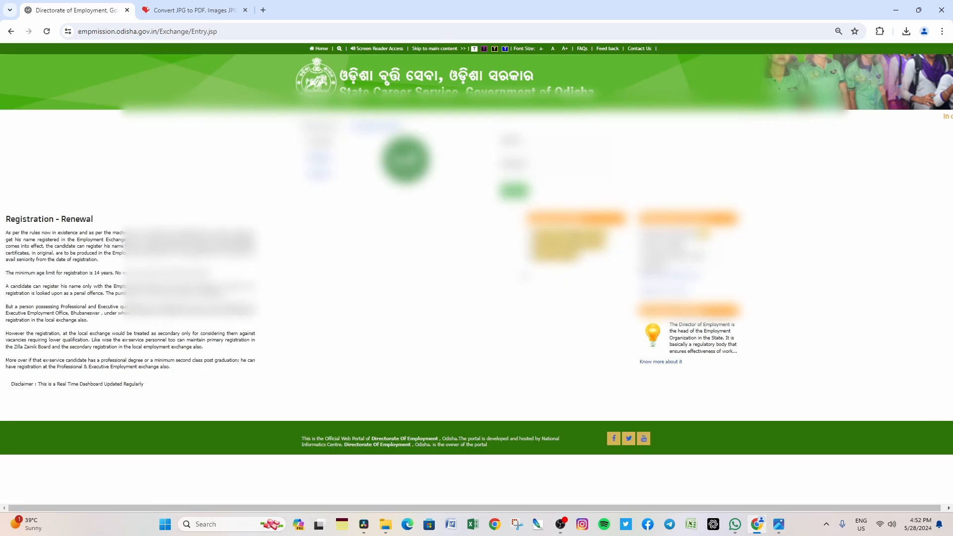